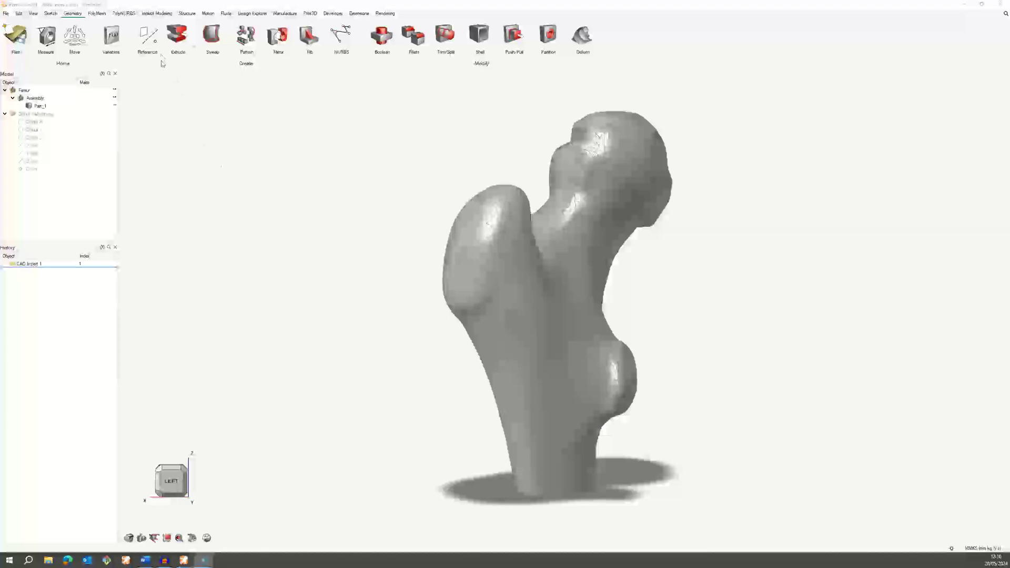
Switch to the Implicit Modeling ribbon to use the implicit tools on the femur.
left_click(157, 13)
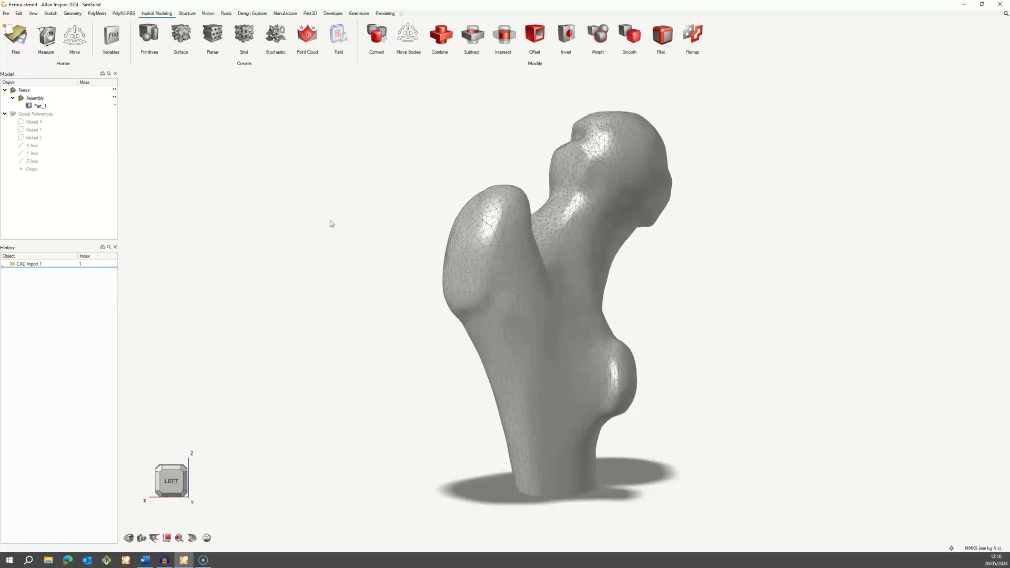
Start a Stochastic lattice with the femur part as the bounding body.
left_click(520, 284)
left_click(276, 34)
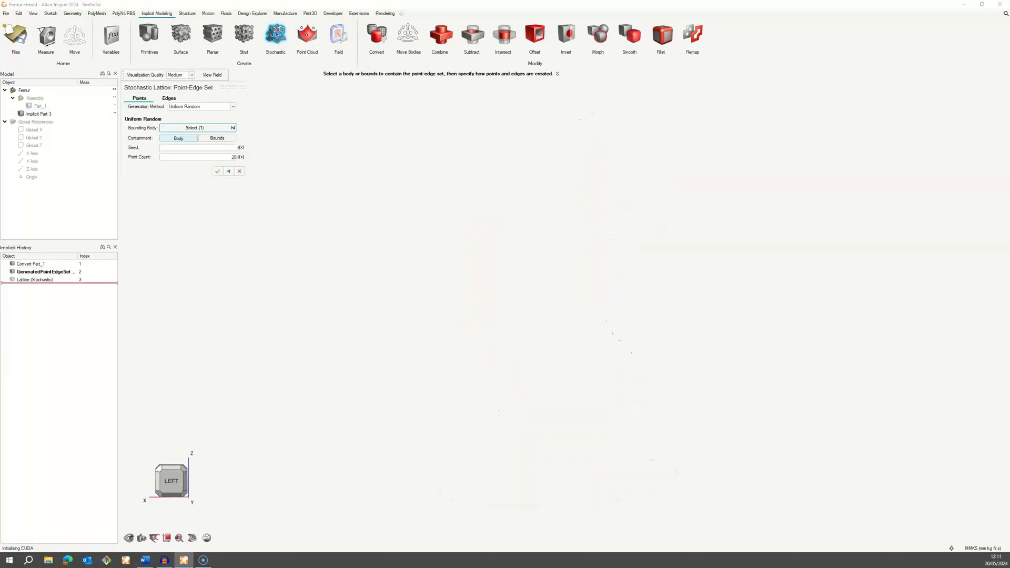
left_click(275, 34)
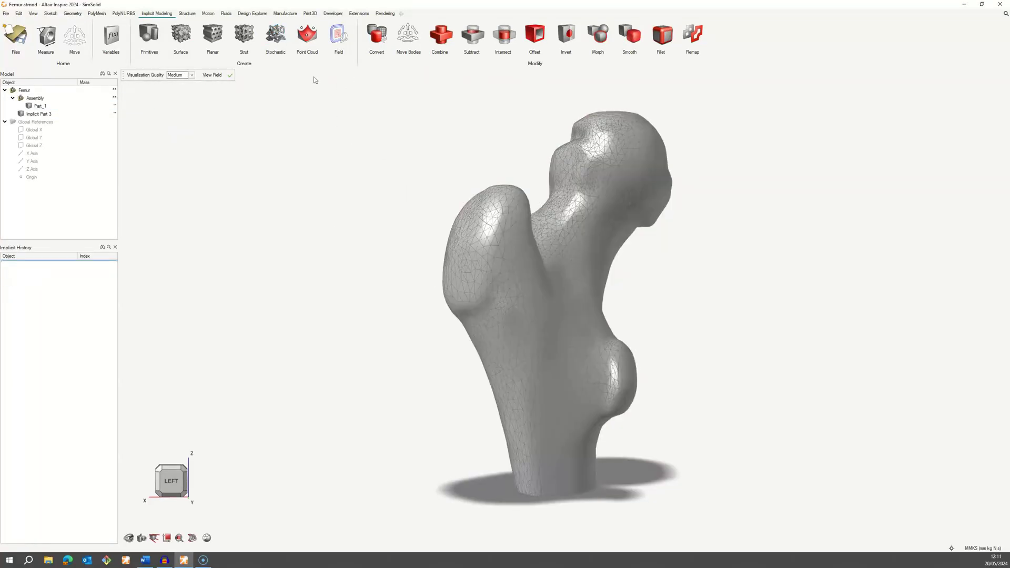
left_click(276, 34)
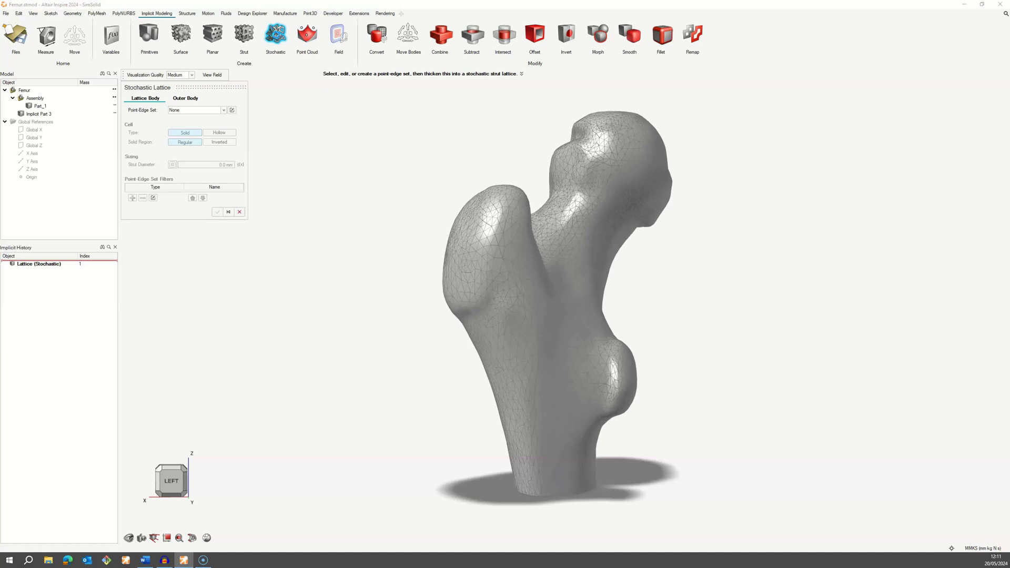
left_click(491, 287)
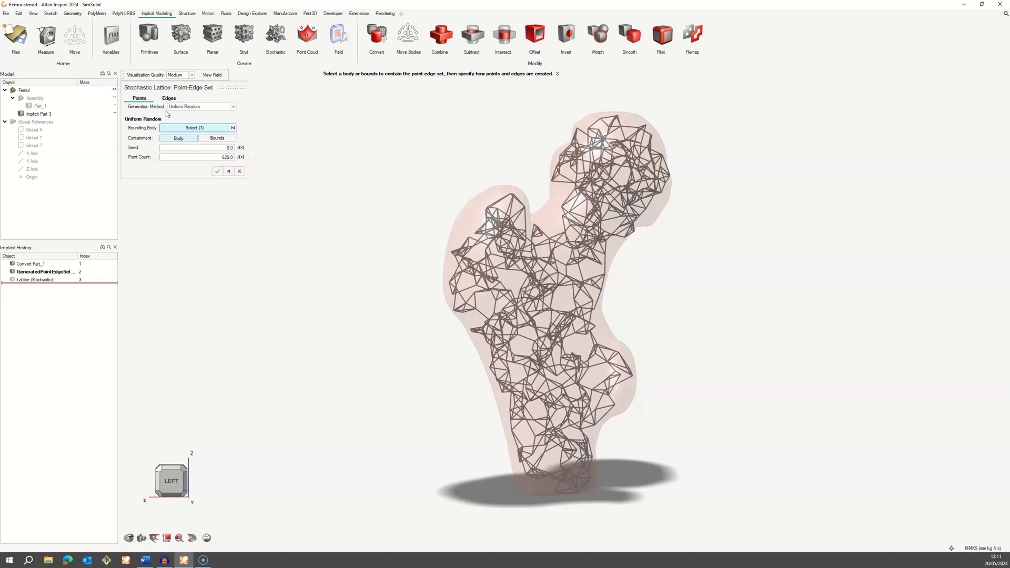
Keep Uniform Random points contained in the body, set Point Count to 10000, and make it variable V1.
left_click(170, 108)
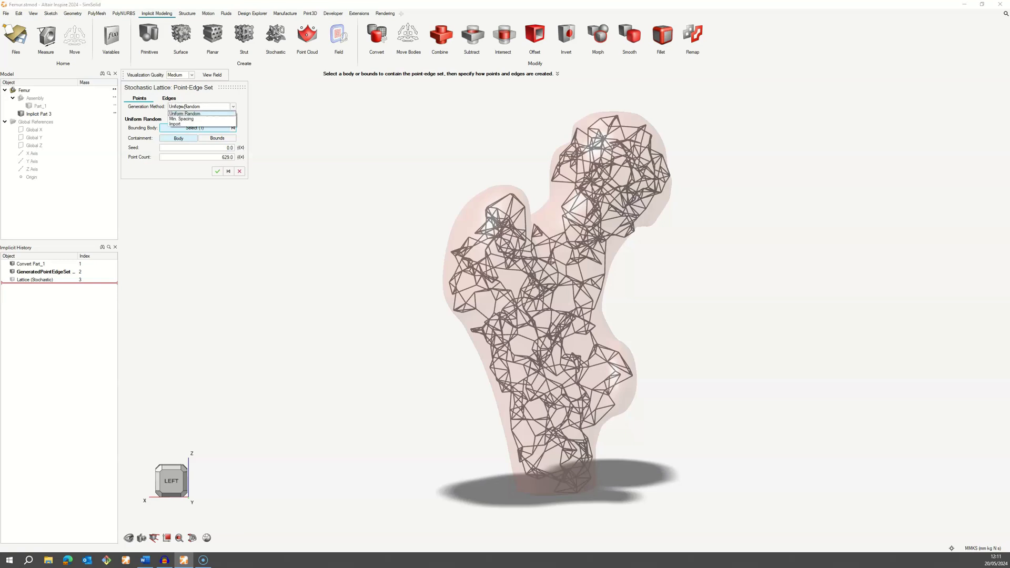
left_click(184, 114)
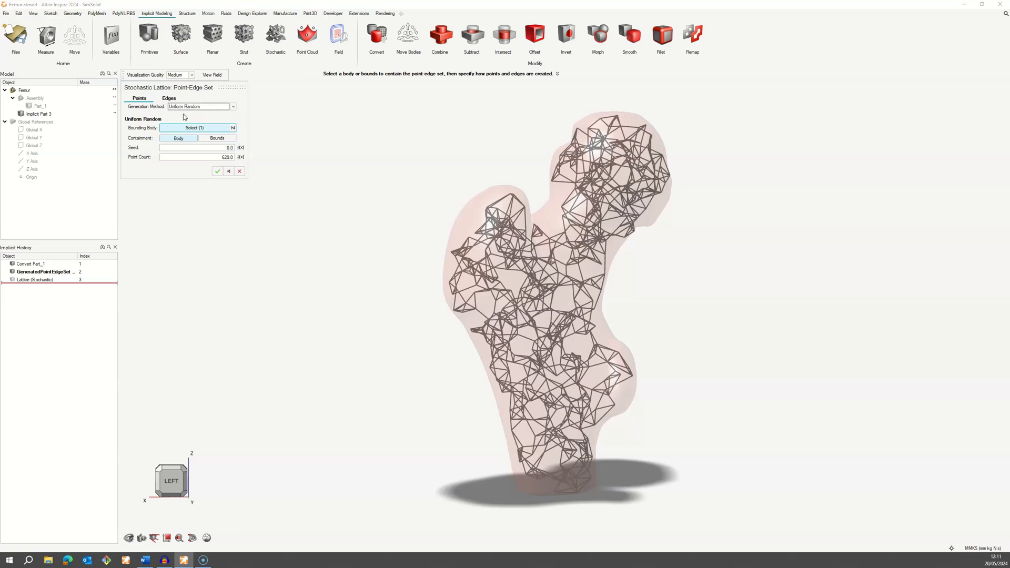
left_click(217, 139)
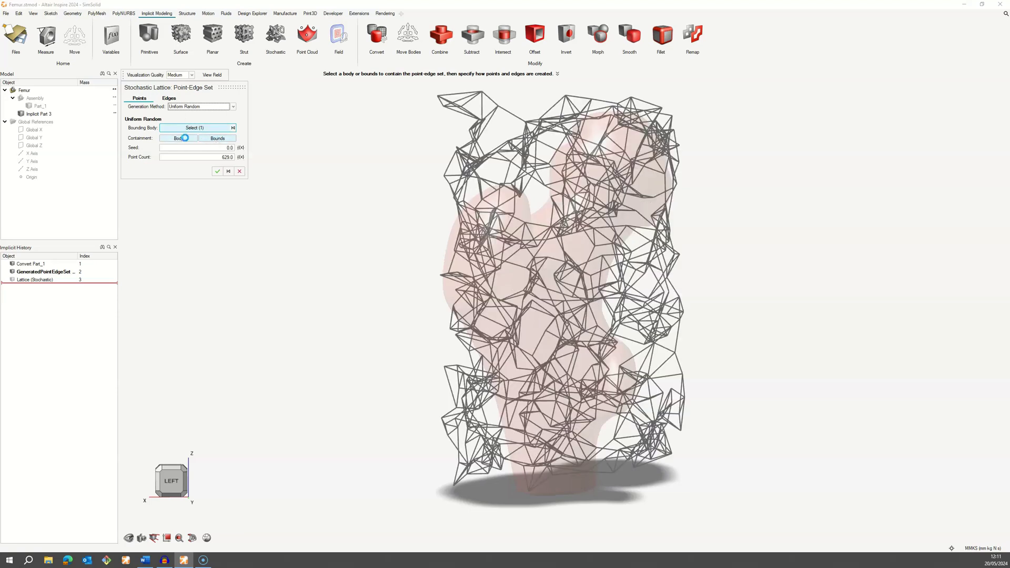
left_click(186, 139)
double_click(194, 157)
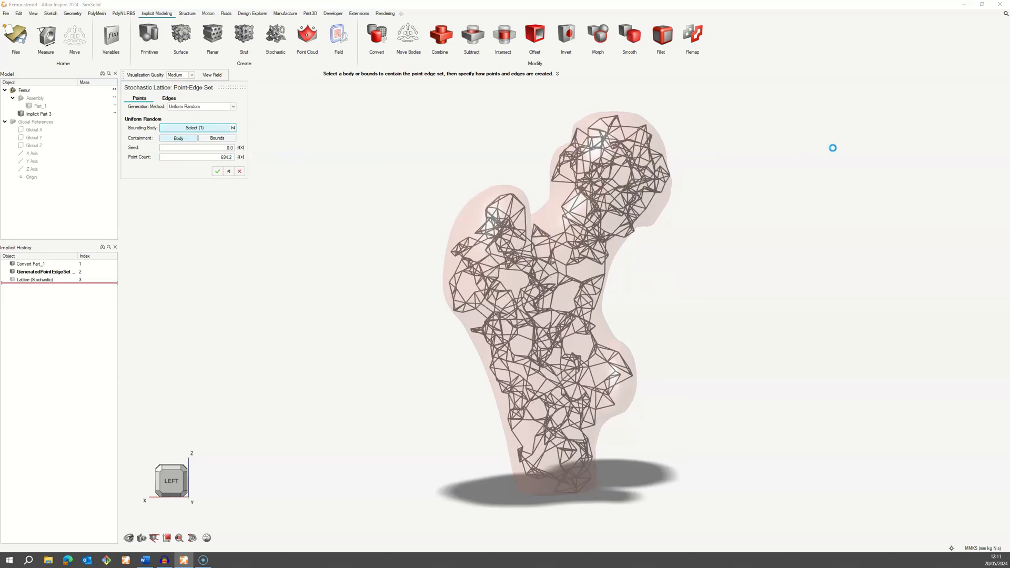
type("10000")
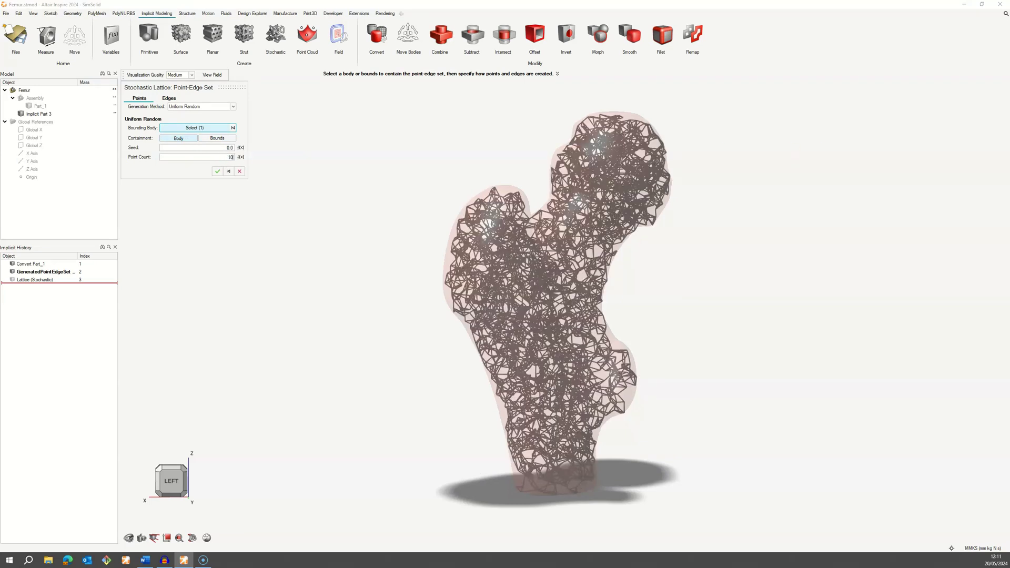
left_click(241, 157)
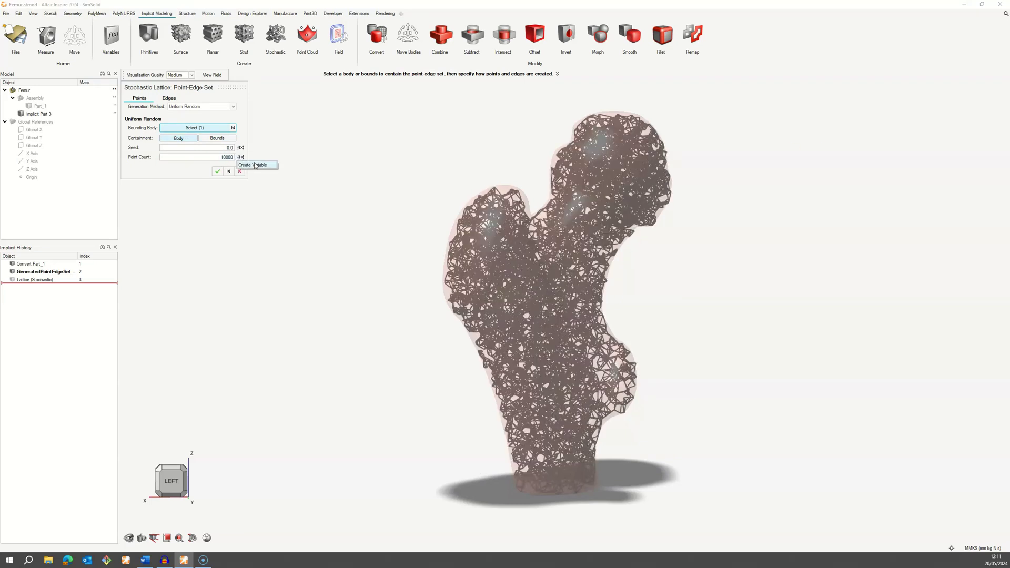
Set the point Generation Method to Min. Spacing with Containment kept as Body.
left_click(199, 106)
left_click(192, 120)
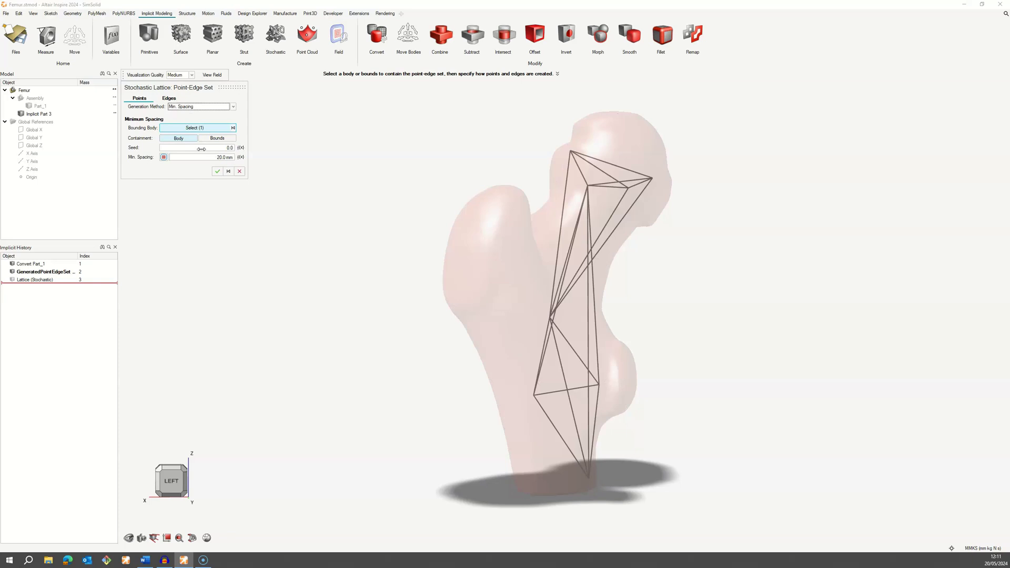
left_click(209, 138)
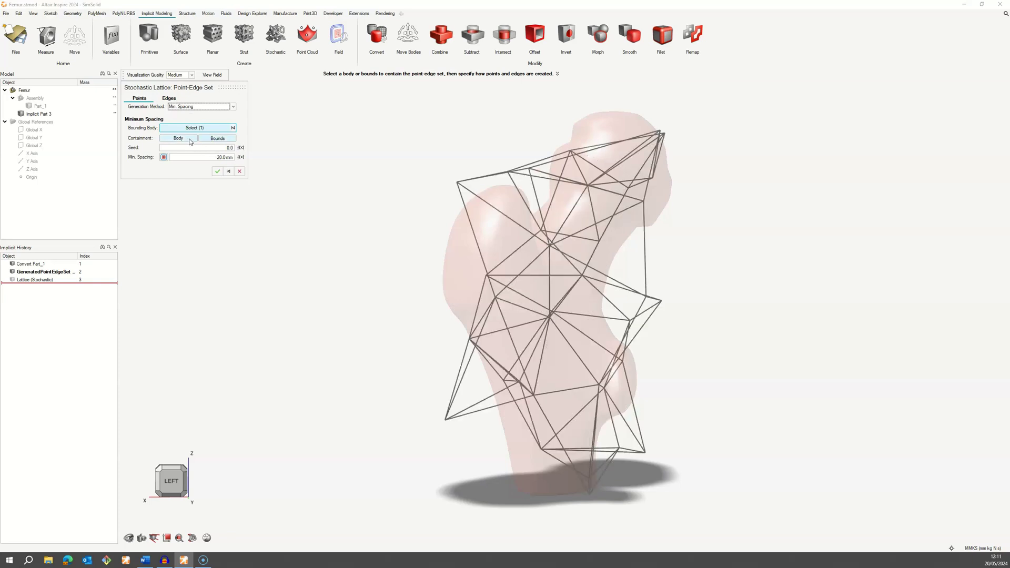
left_click(192, 139)
Enter Min. Spacing of 10, then 5, then 2.5 mm, and open its extra options.
double_click(202, 158)
type("10")
key("Return")
double_click(202, 157)
type("5")
key("Return")
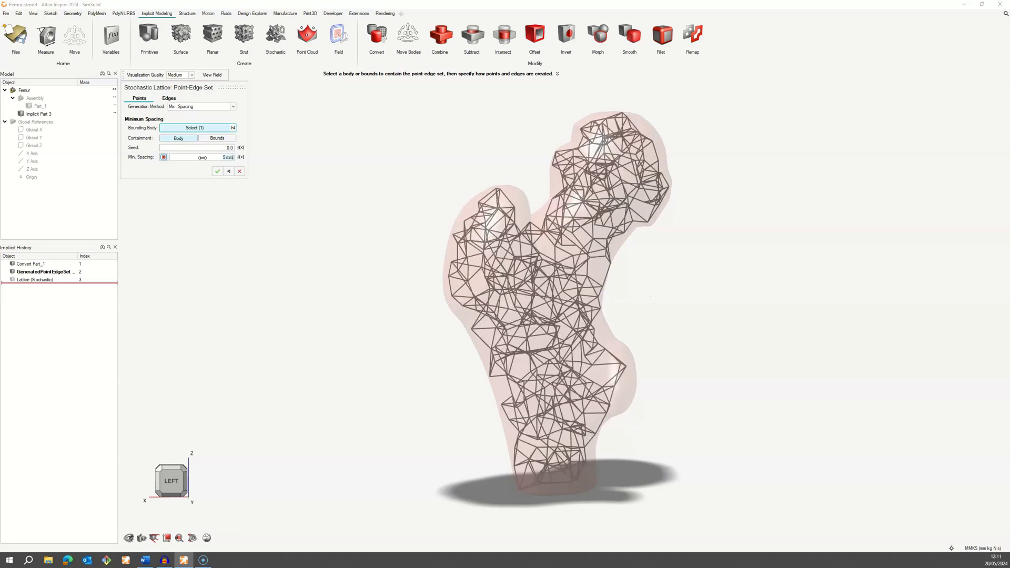
double_click(202, 158)
type("2.5")
key("Return")
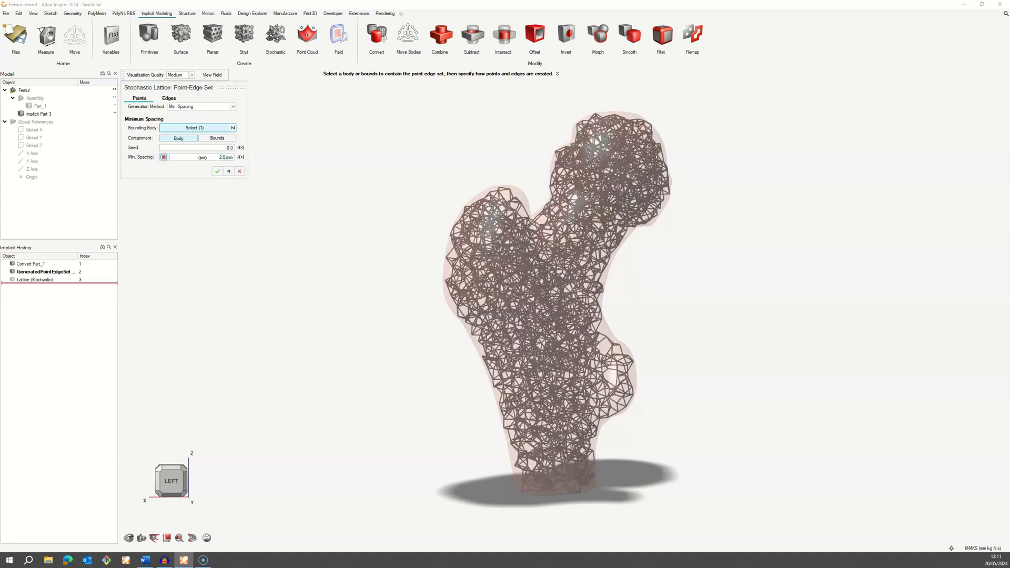
left_click(241, 157)
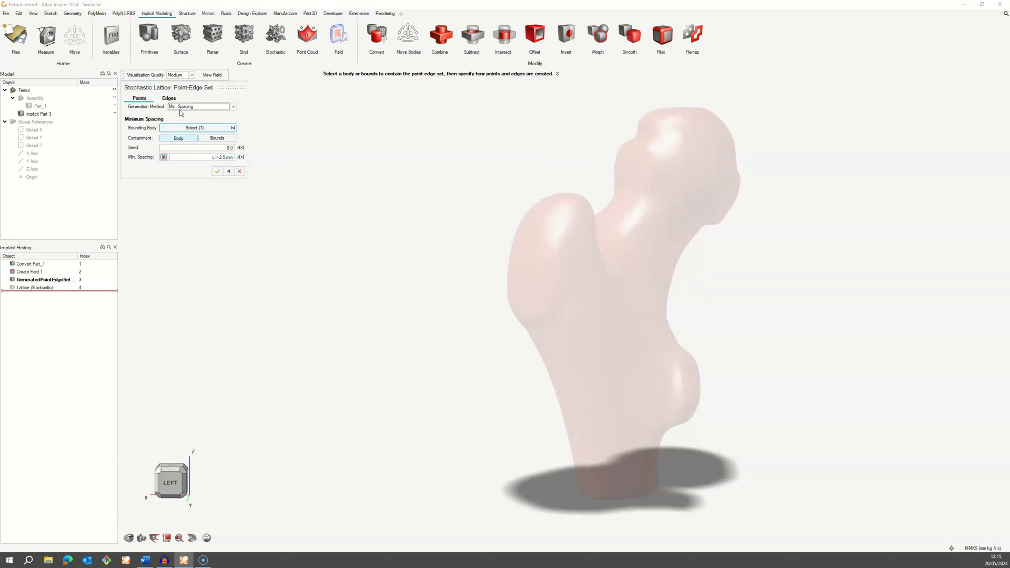
Set the point Generation Method to Import and load PointEdgePoints.csv from file.
left_click(181, 107)
left_click(178, 124)
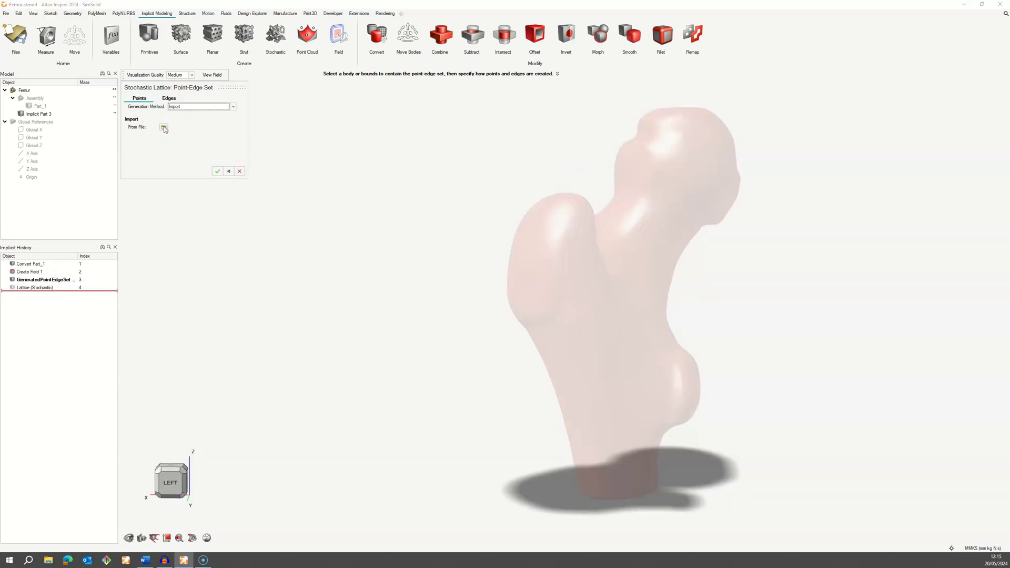
left_click(164, 128)
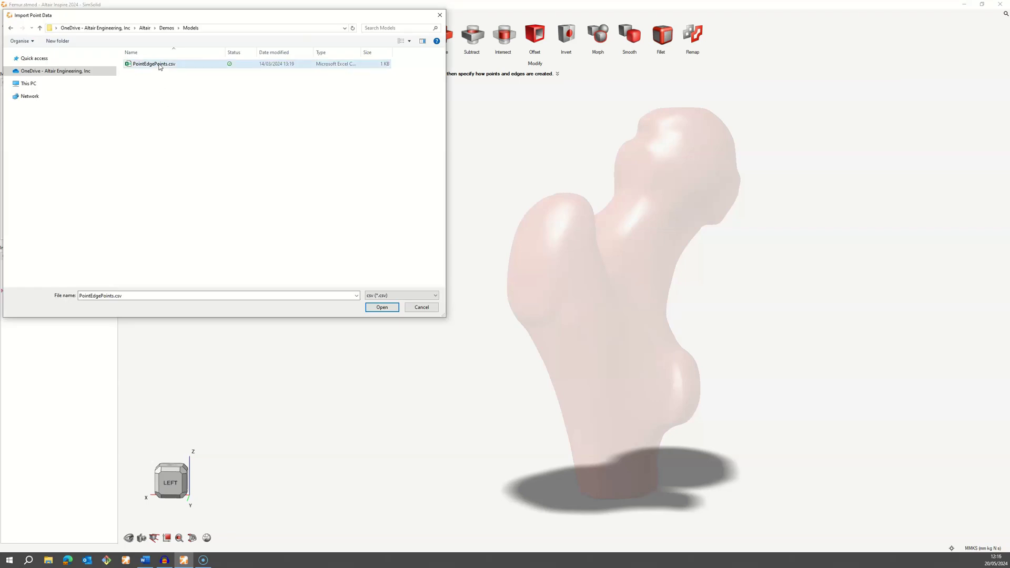
left_click(160, 65)
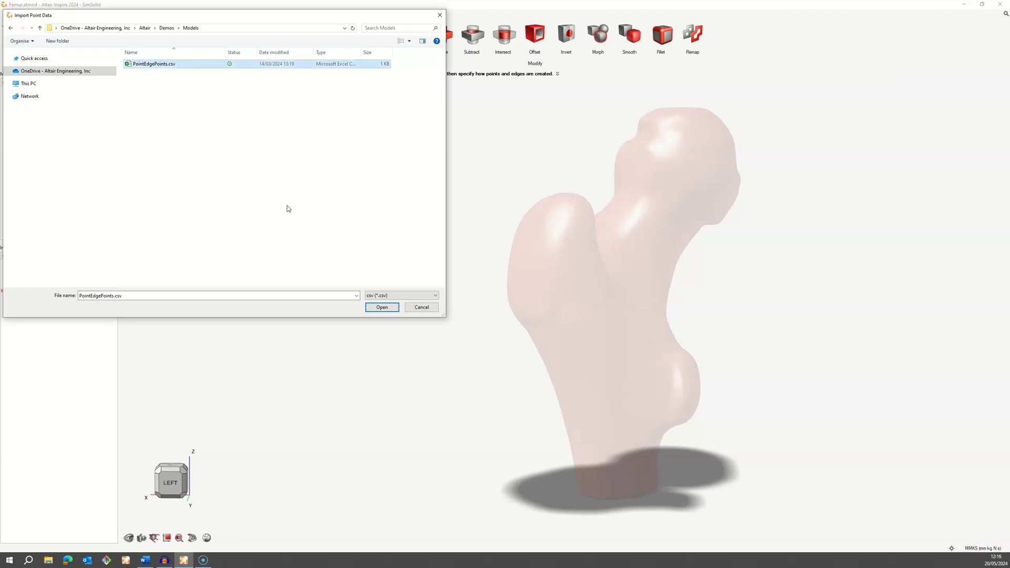
left_click(378, 308)
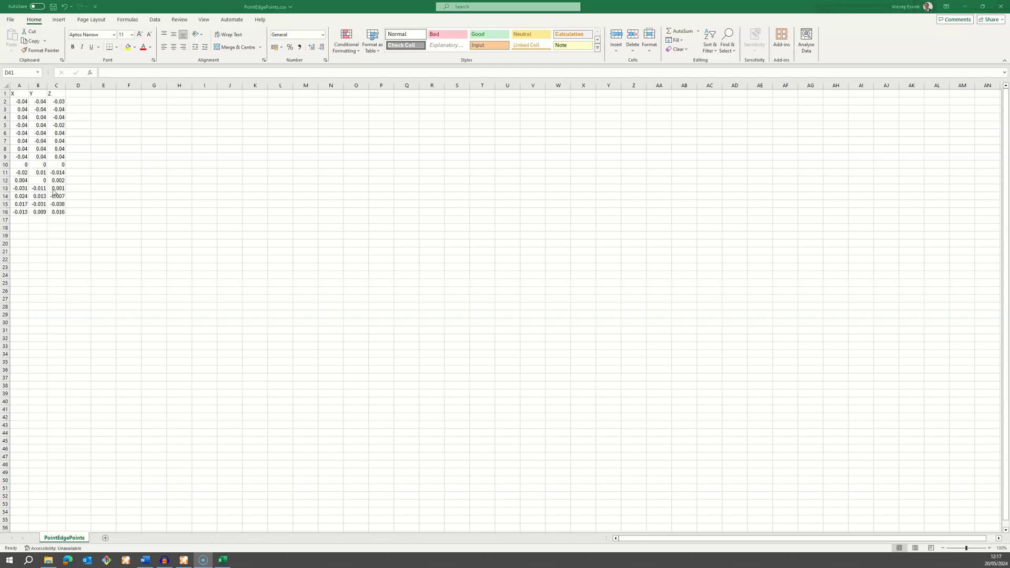
Highlight the X, Y and Z headers (A1:C1) in PointEdgePoints.csv in Excel.
left_click_drag(15, 93, 55, 214)
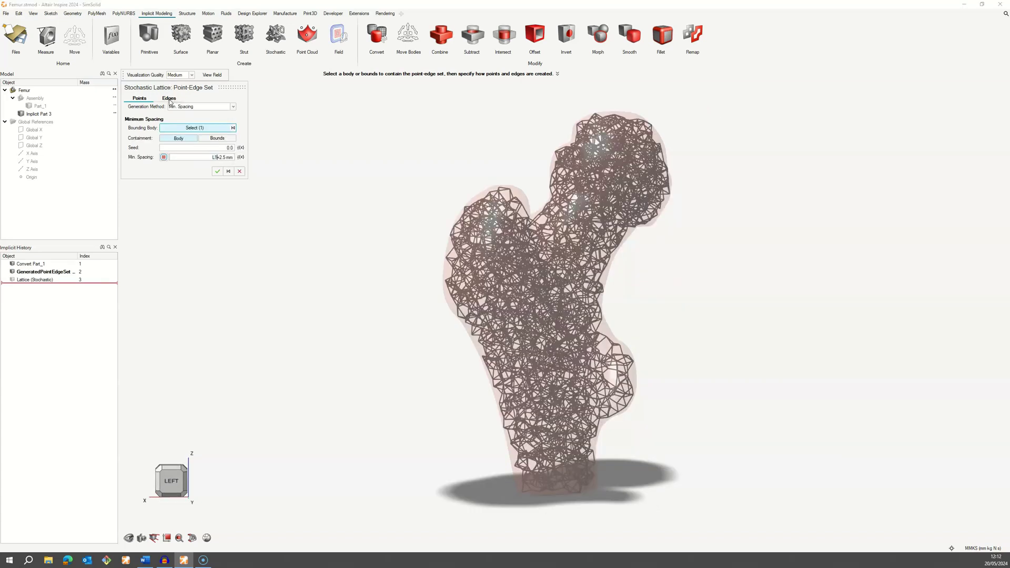
On the Edges tab, change the Valence value to 60 and drive it with a new field, Field 1.
left_click(169, 99)
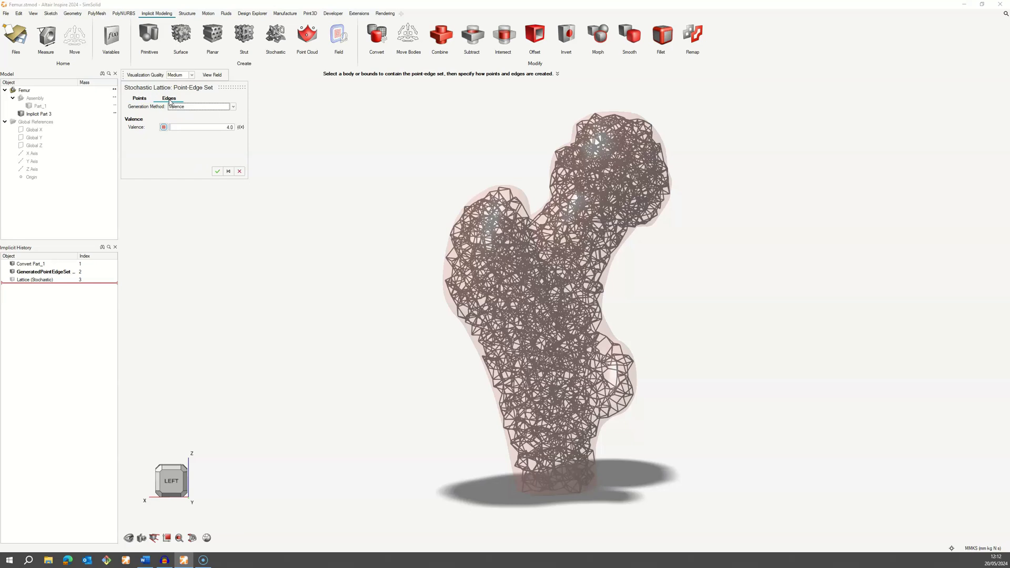
left_click(210, 129)
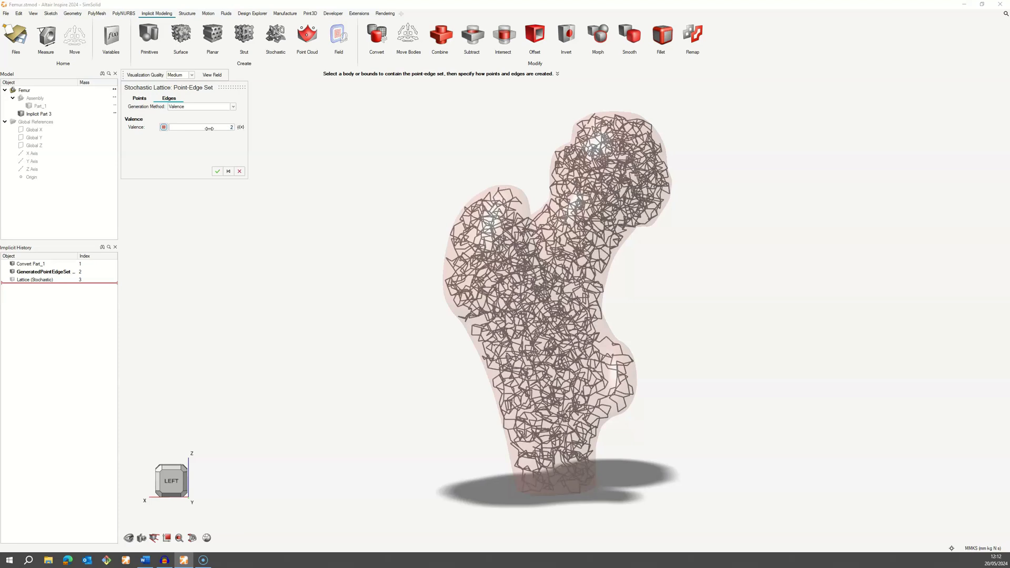
key("BackSpace")
type("6")
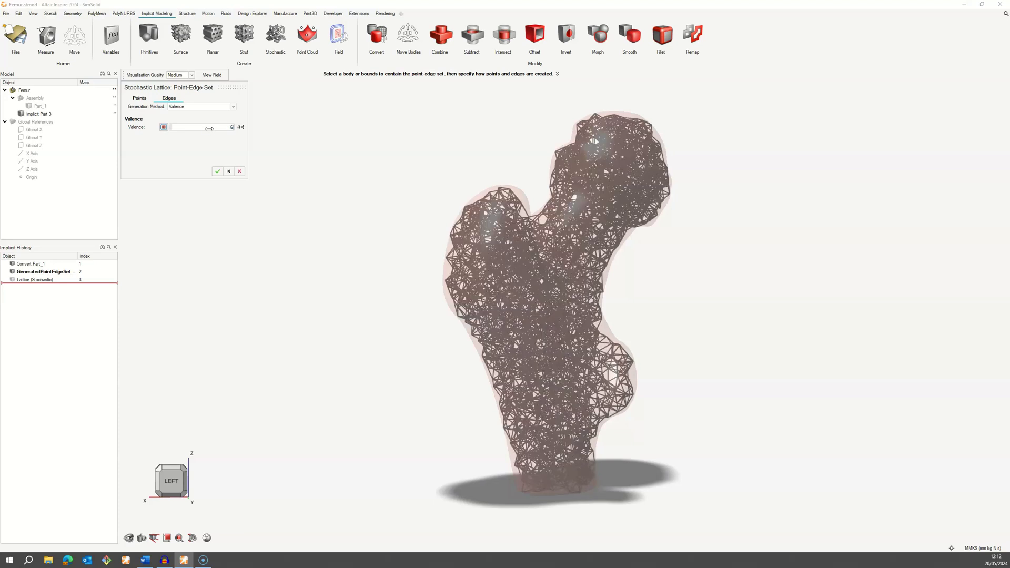
type("0")
left_click(163, 127)
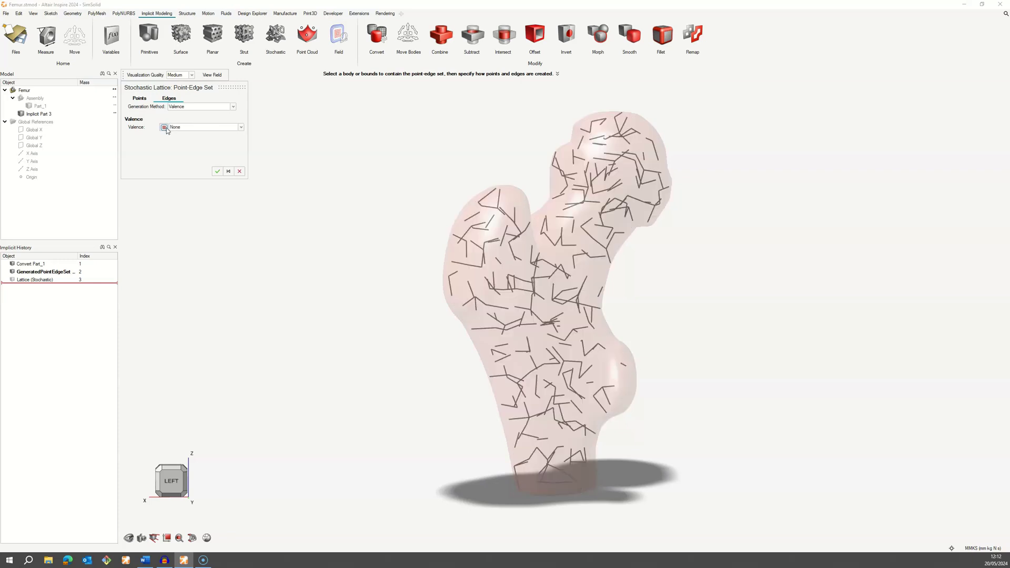
left_click(182, 128)
left_click(182, 139)
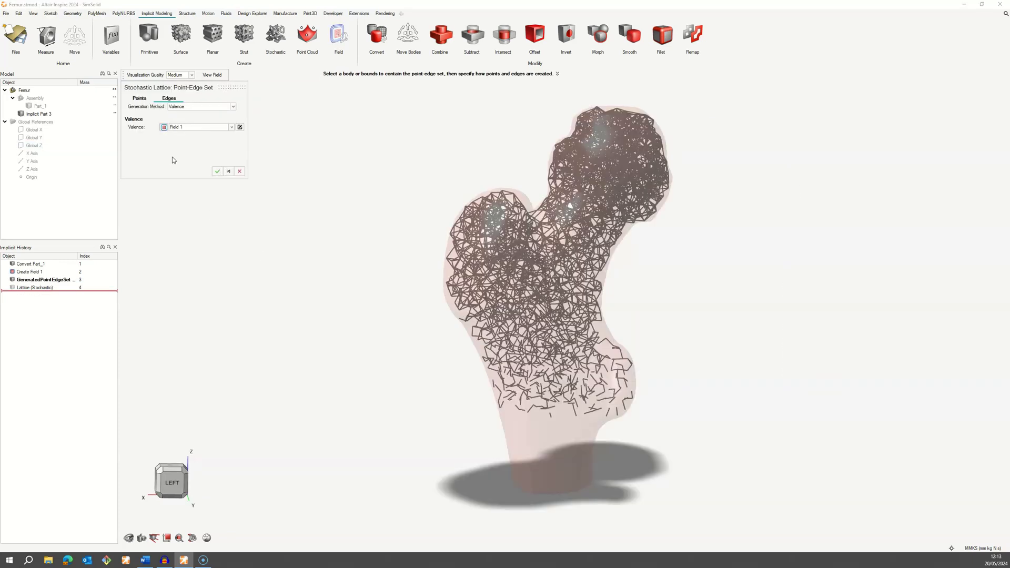
Connect lattice edges with Delaunay and inspect the resulting struts around the femur.
left_click(189, 108)
left_click(184, 118)
middle_click_drag(483, 233, 435, 304)
scroll(430, 265, "up", 10)
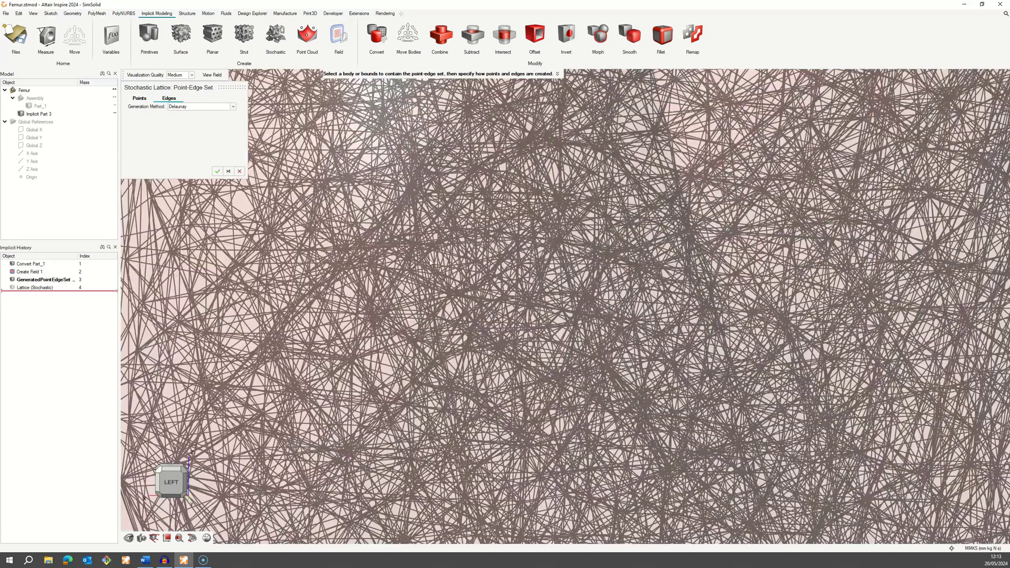
scroll(429, 265, "down", 10)
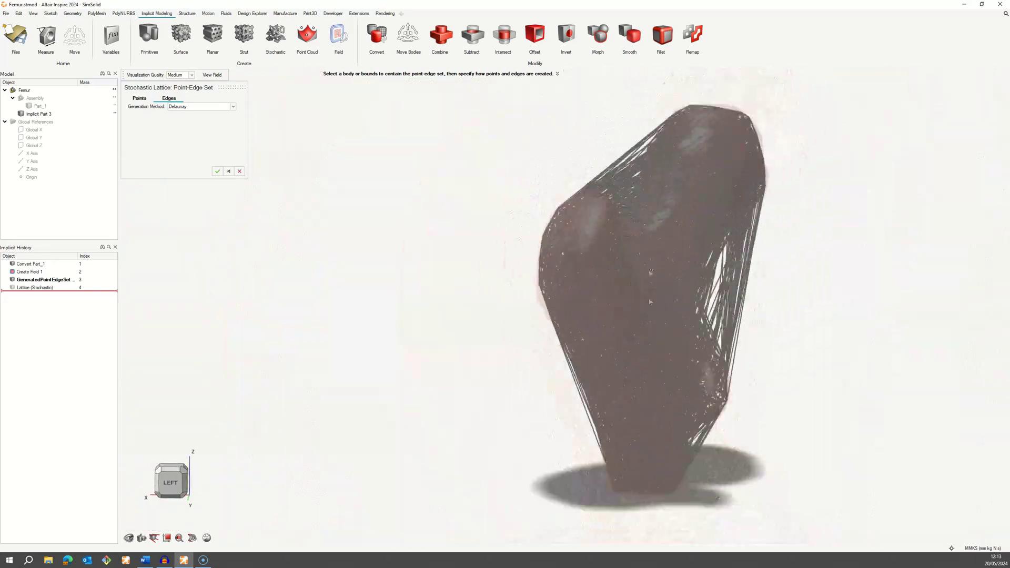
middle_click_drag(650, 302, 482, 279)
left_click(213, 107)
Set edge Generation Method to Import and load PointEdgePoints.csv as the edge data file.
left_click(199, 124)
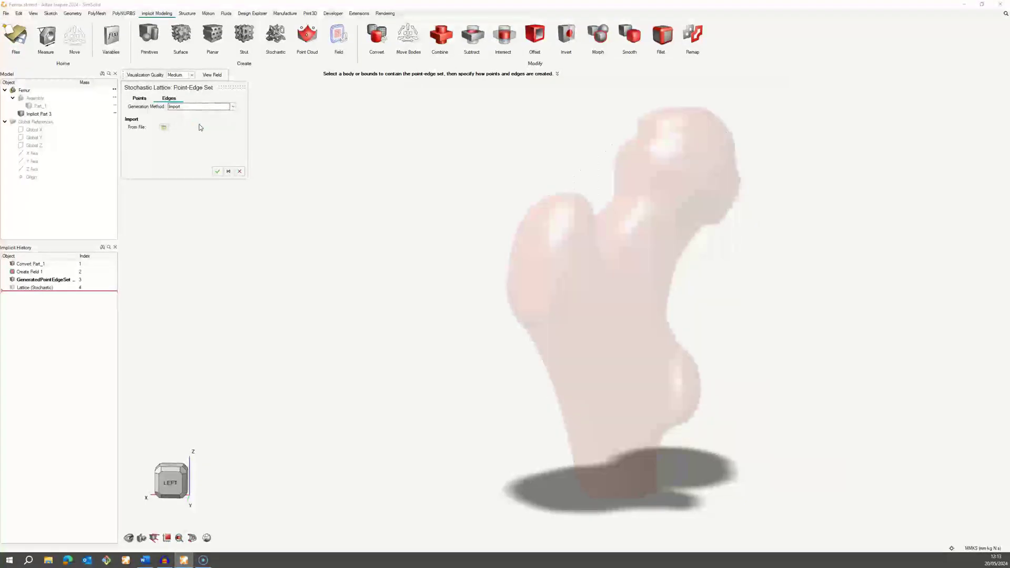
left_click(164, 128)
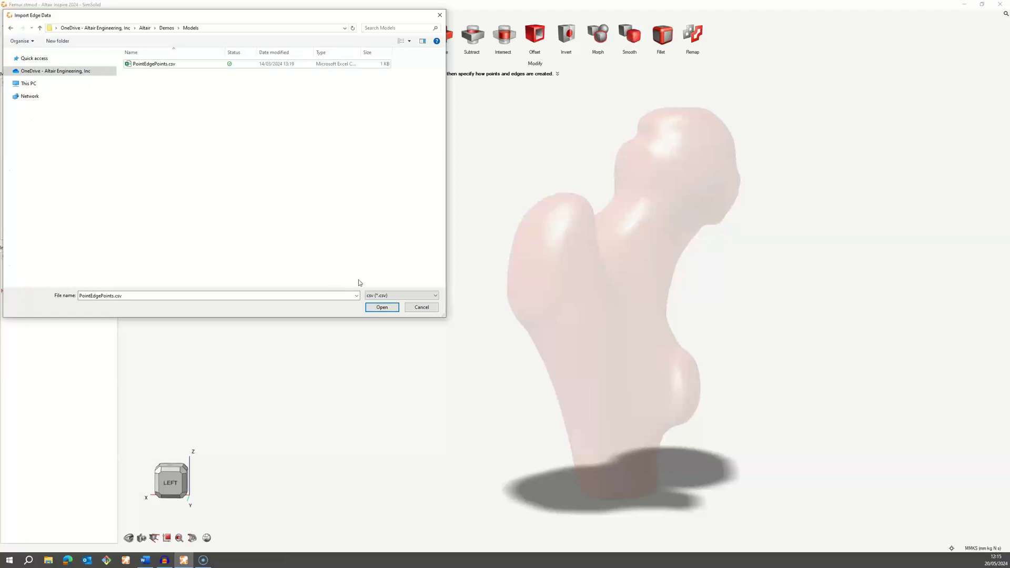
left_click(175, 65)
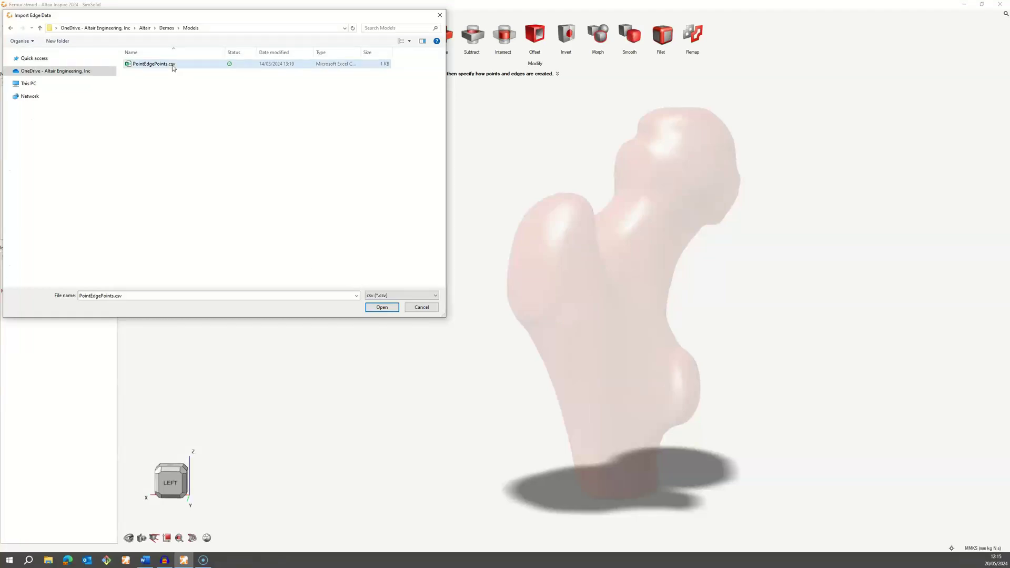
left_click(379, 307)
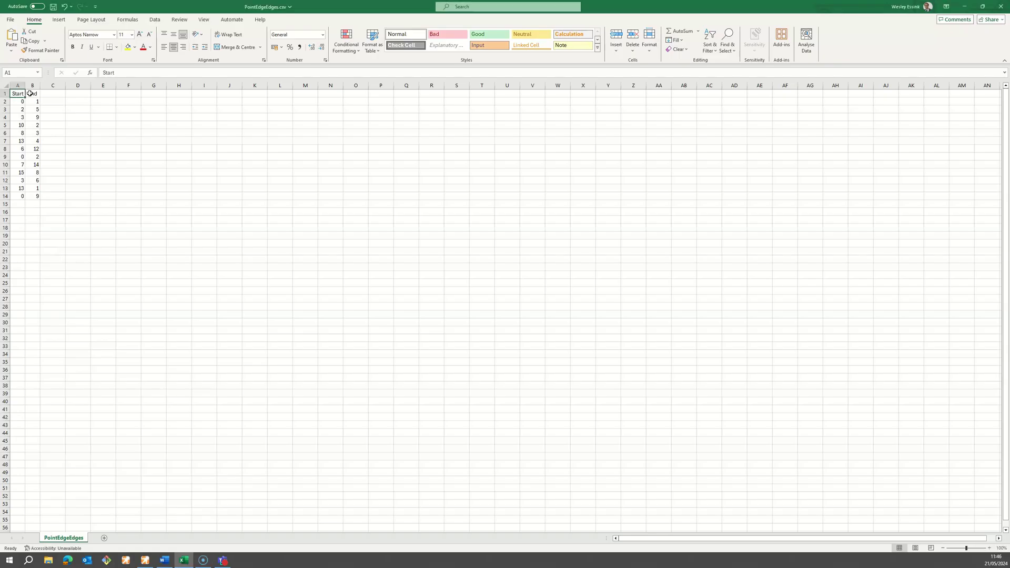
In PointEdgeEdges.csv, point out the End column and highlight the first six edges' Start/End rows.
left_click(31, 93)
left_click_drag(17, 101, 35, 197)
Clear the Excel selection and accept the 5.0 mm Min. Spacing point-edge set.
left_click(20, 102)
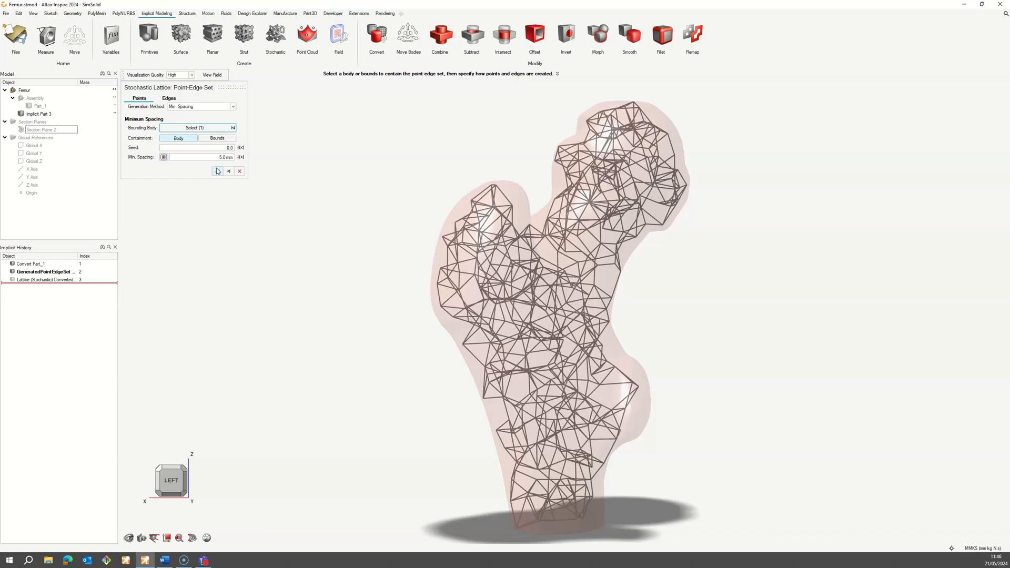
left_click(217, 171)
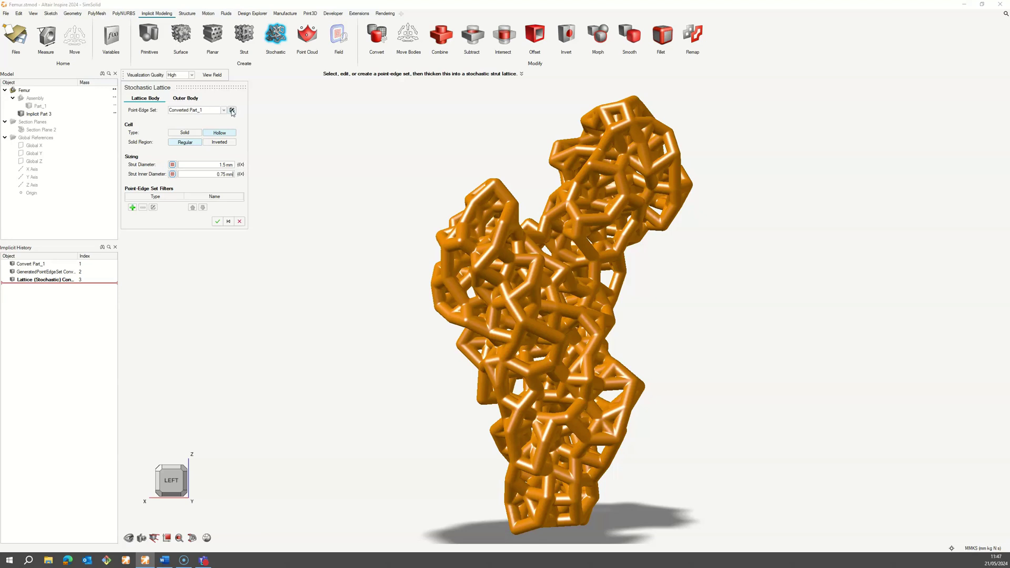
Compare solid/hollow struts and inverted/regular regions, keep Solid + Regular, and thin struts to 0.5 mm.
left_click(184, 133)
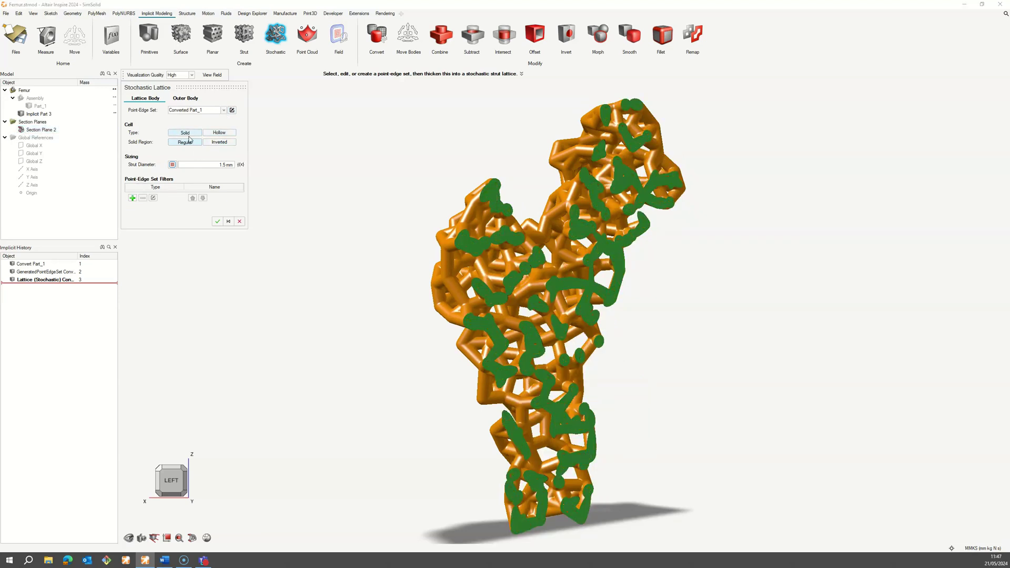
left_click(219, 142)
left_click(215, 134)
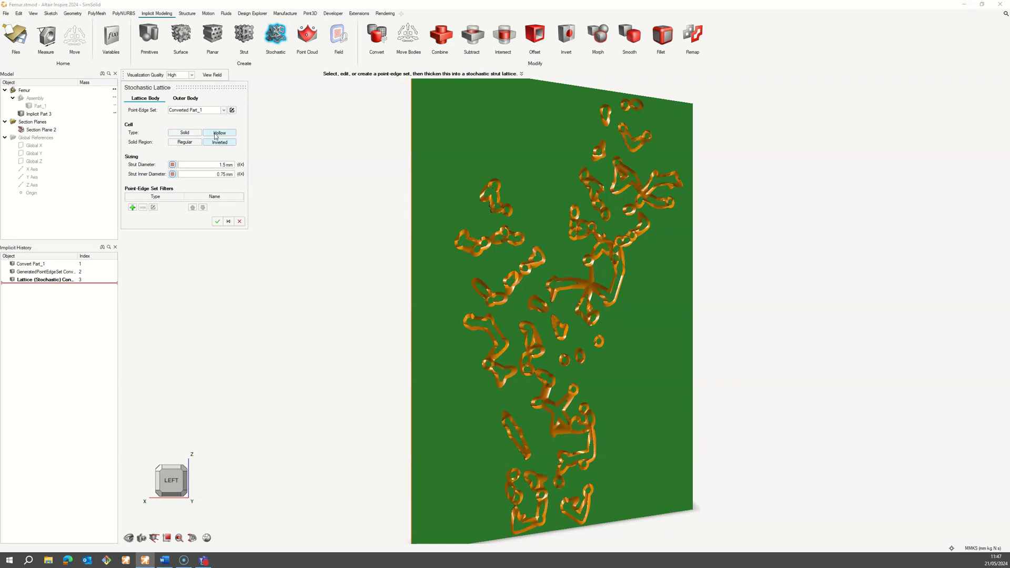
left_click(186, 134)
left_click(179, 143)
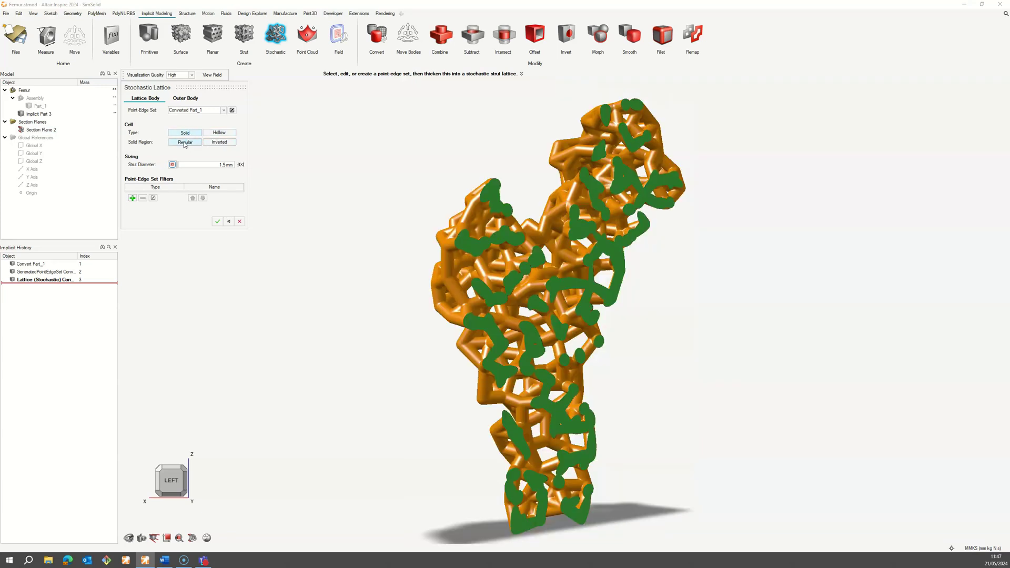
left_click_drag(200, 165, 195, 165)
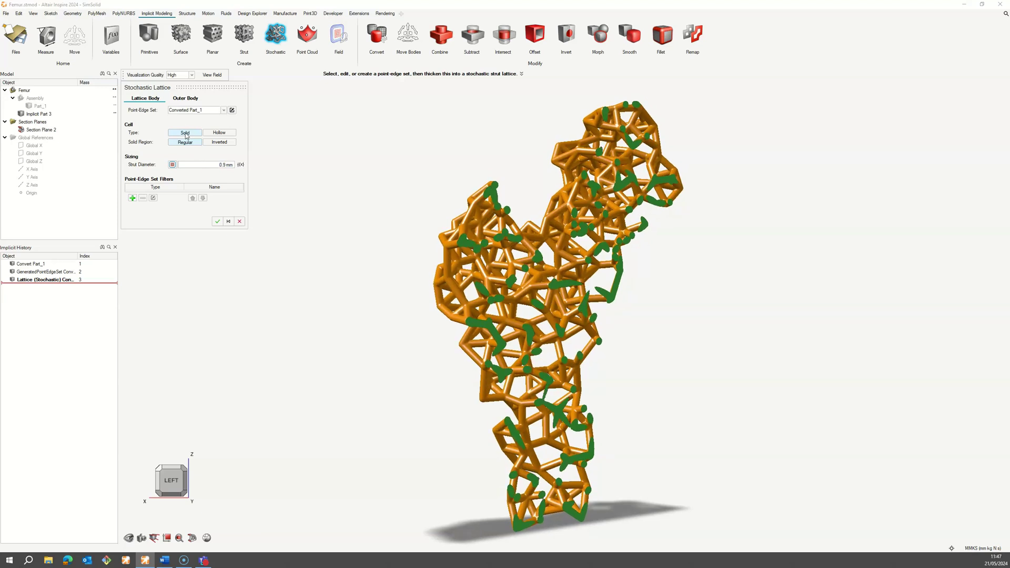
Give the lattice a 3.3 mm inward Shell outer body with Fillet transitions of 0.8 mm radius.
left_click(185, 98)
left_click(182, 107)
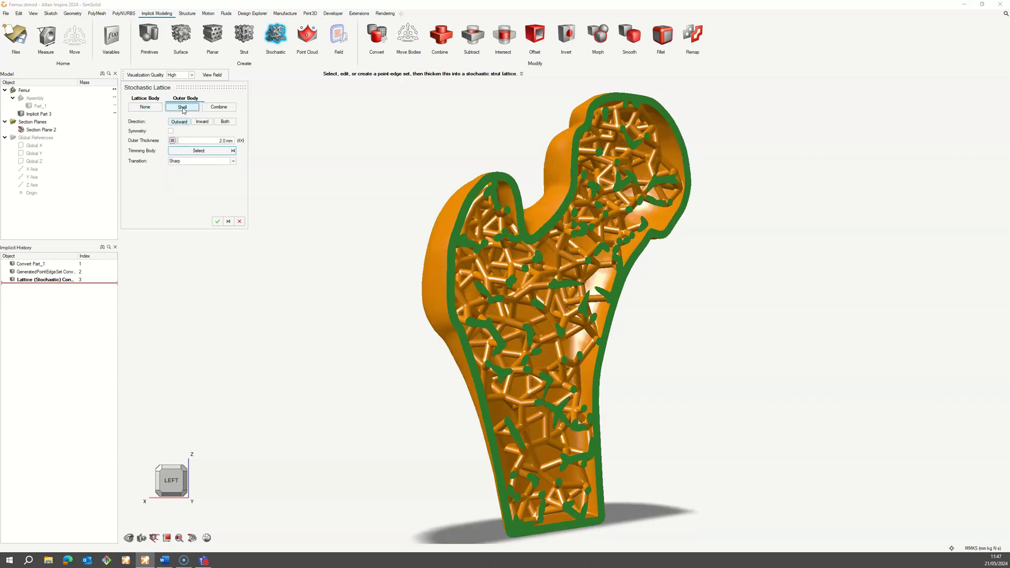
left_click(202, 121)
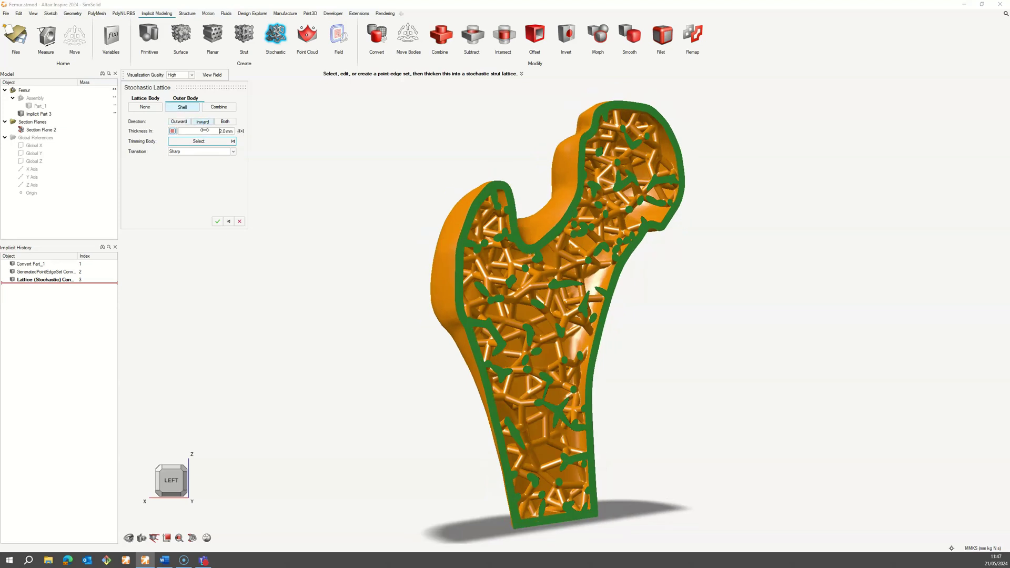
left_click_drag(205, 130, 211, 131)
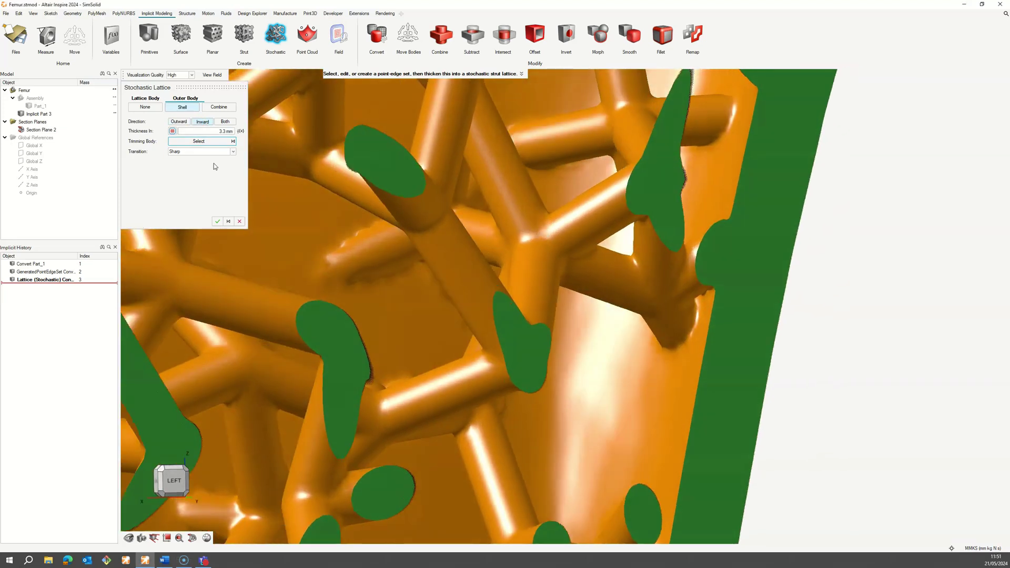
left_click(211, 152)
left_click(199, 164)
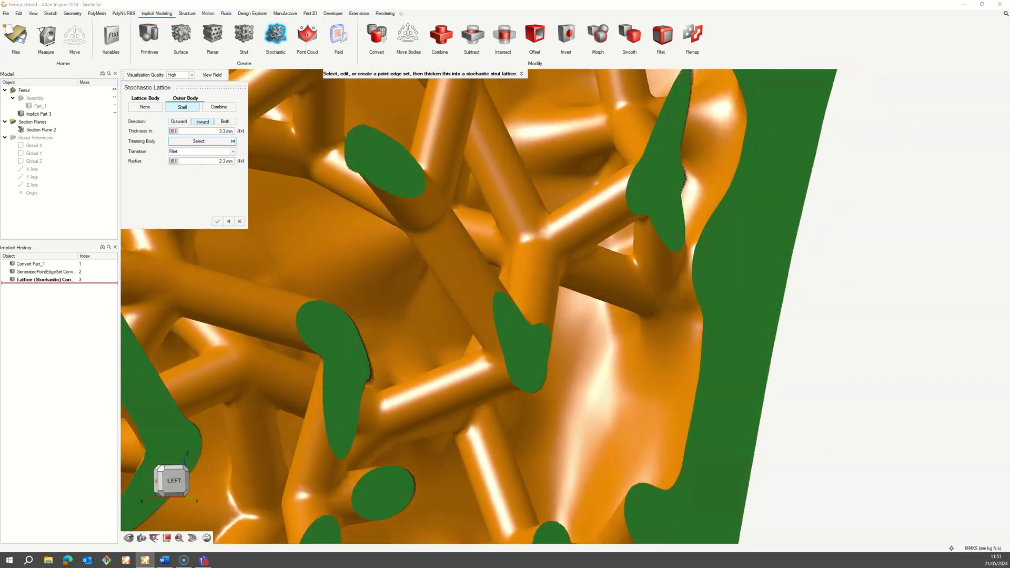
left_click_drag(208, 162, 200, 162)
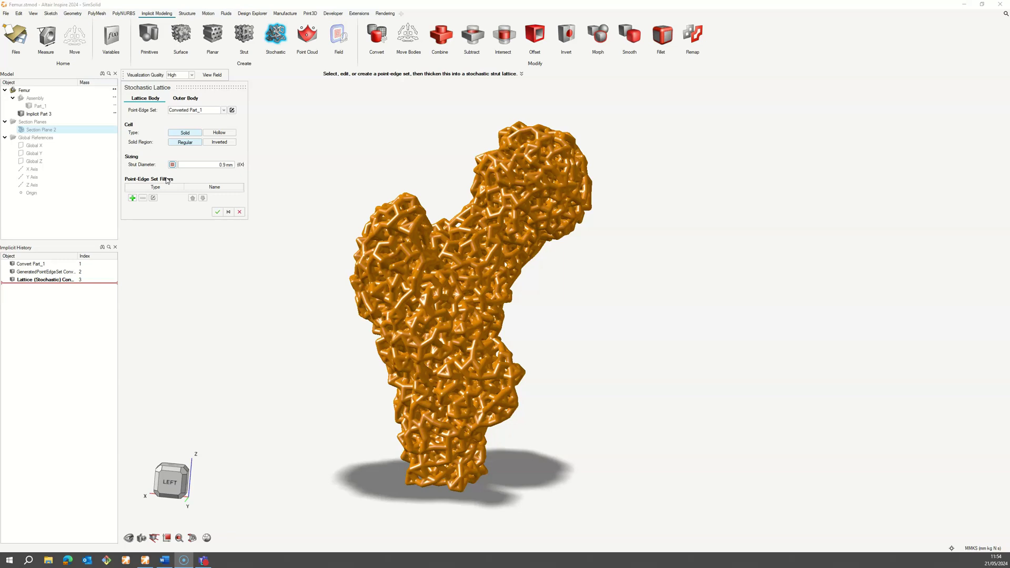
Add a new filter under the lattice's Point-Edge Set Filters.
left_click(133, 197)
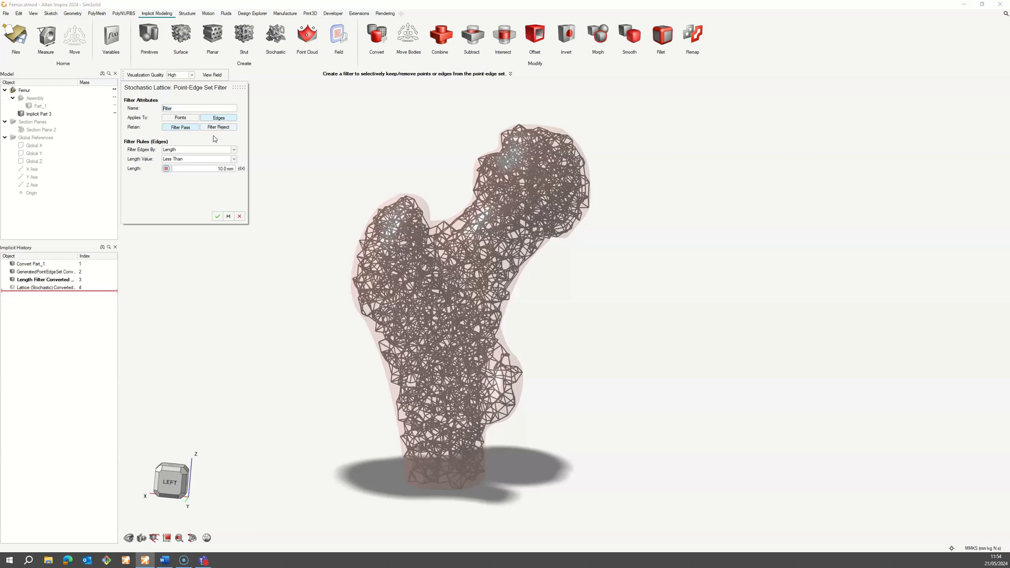
Keep filtering edges by Length, Less Than, adjust the length limit and reposition the field's minimum-distance plane.
left_click(211, 151)
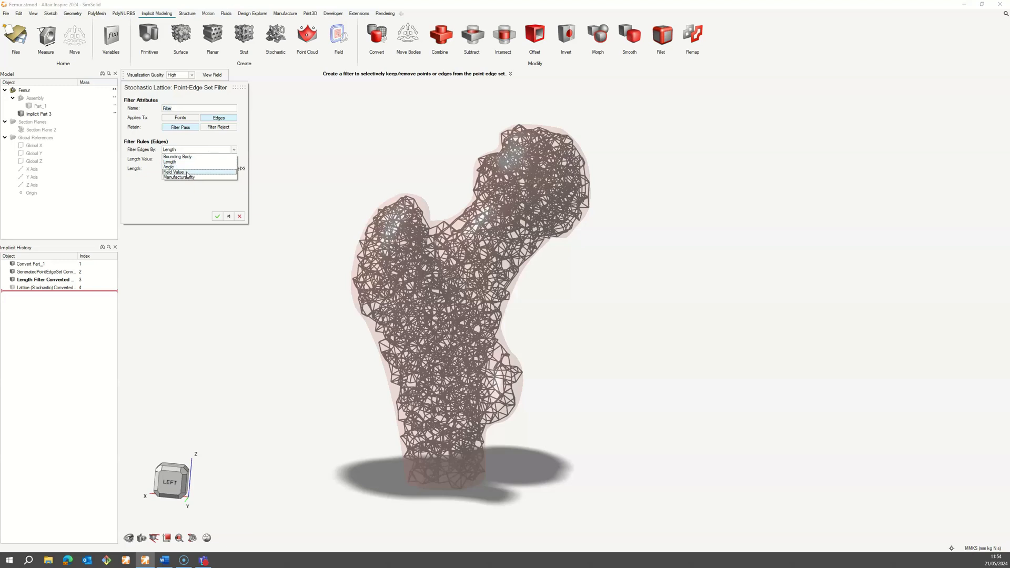
left_click(196, 149)
left_click(193, 159)
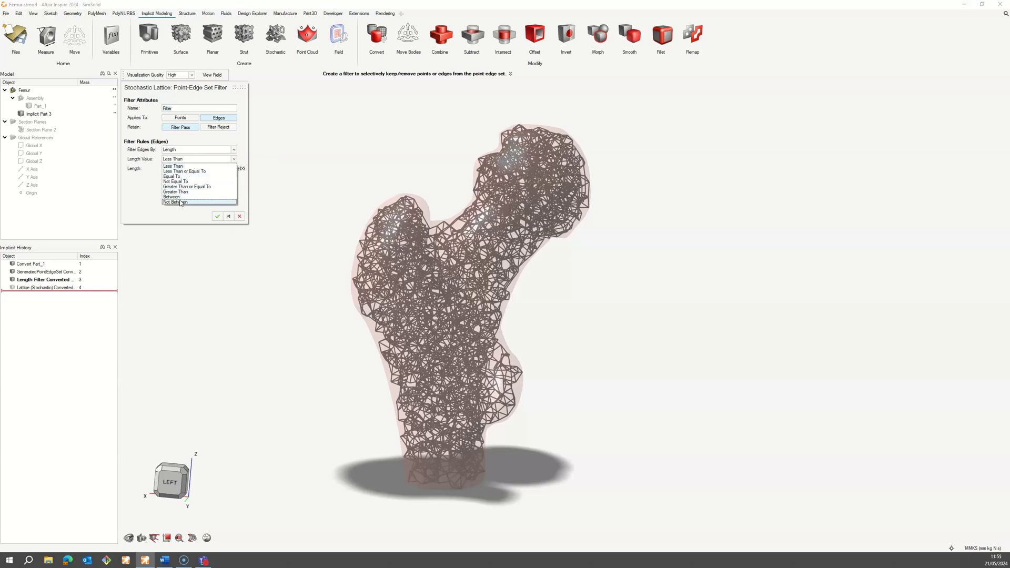
left_click(190, 165)
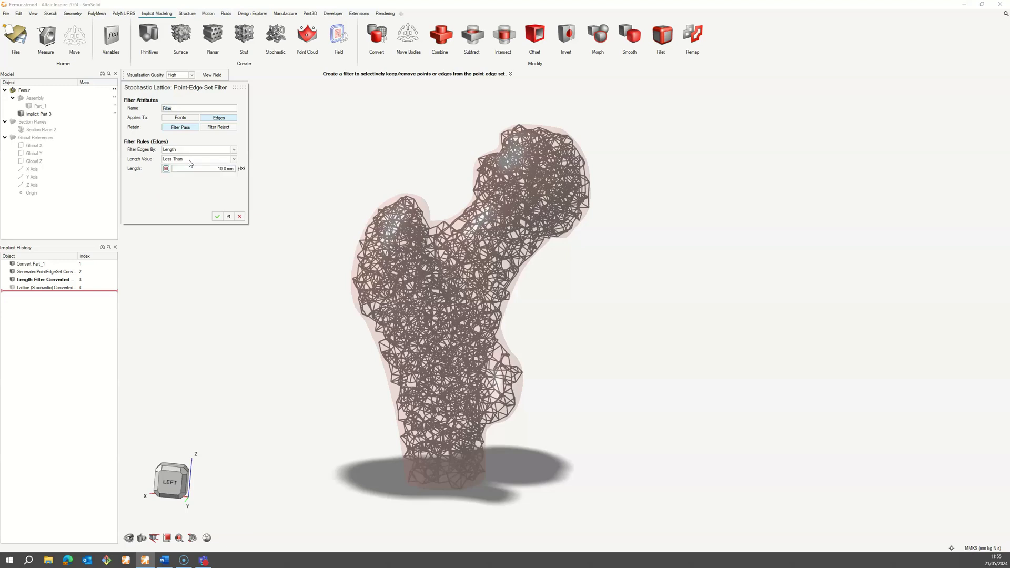
left_click_drag(188, 168, 168, 170)
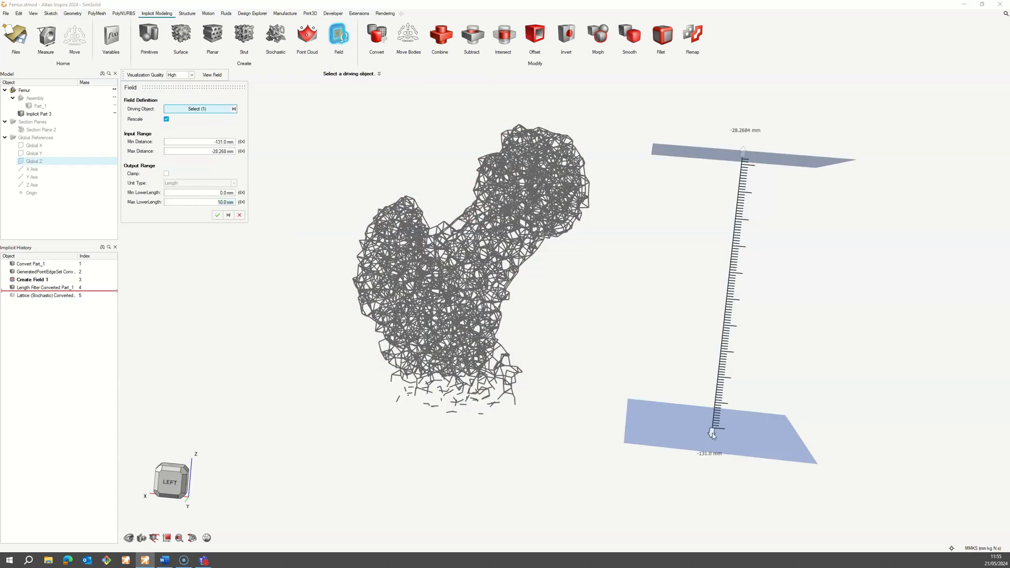
left_click_drag(710, 431, 699, 383)
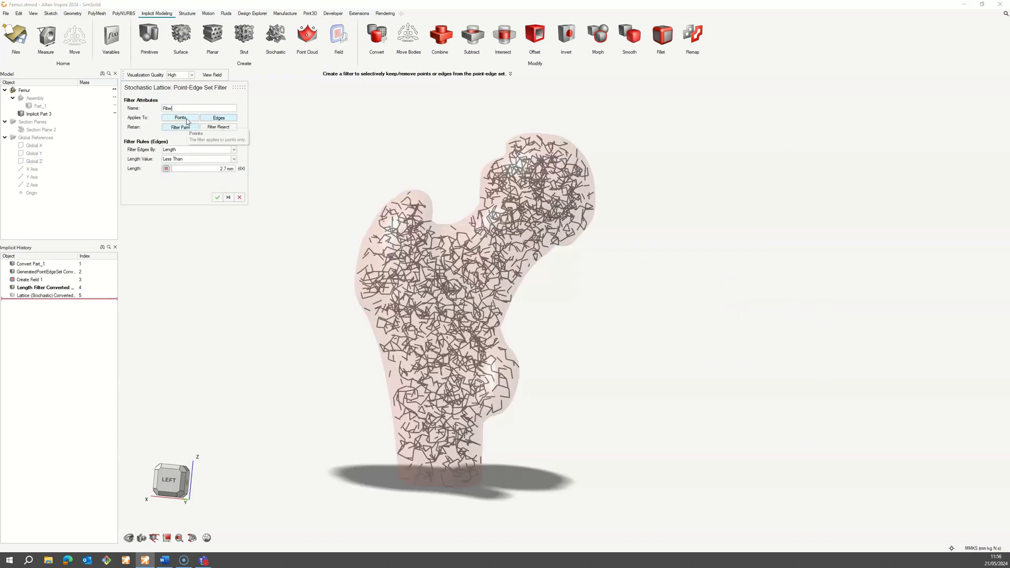
Filter points by Bounding Body using Sphere 1, hide the sphere, and confirm the containment filter.
left_click(187, 120)
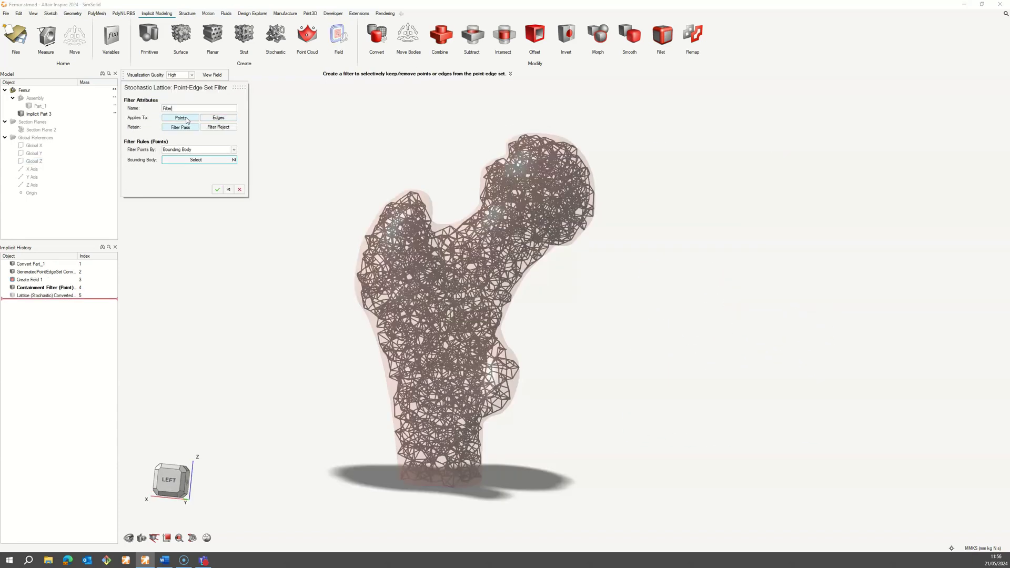
left_click(186, 149)
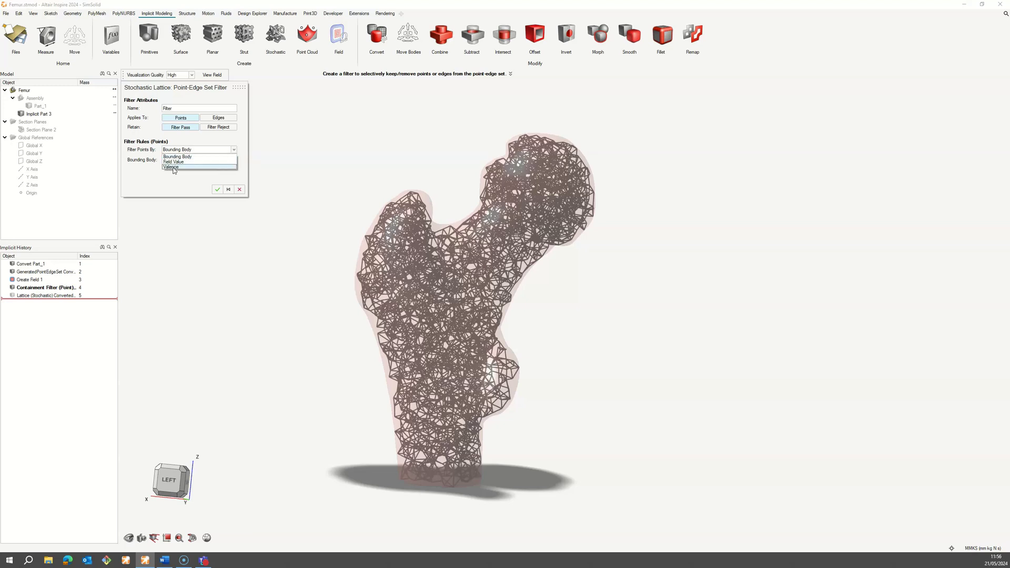
left_click(178, 152)
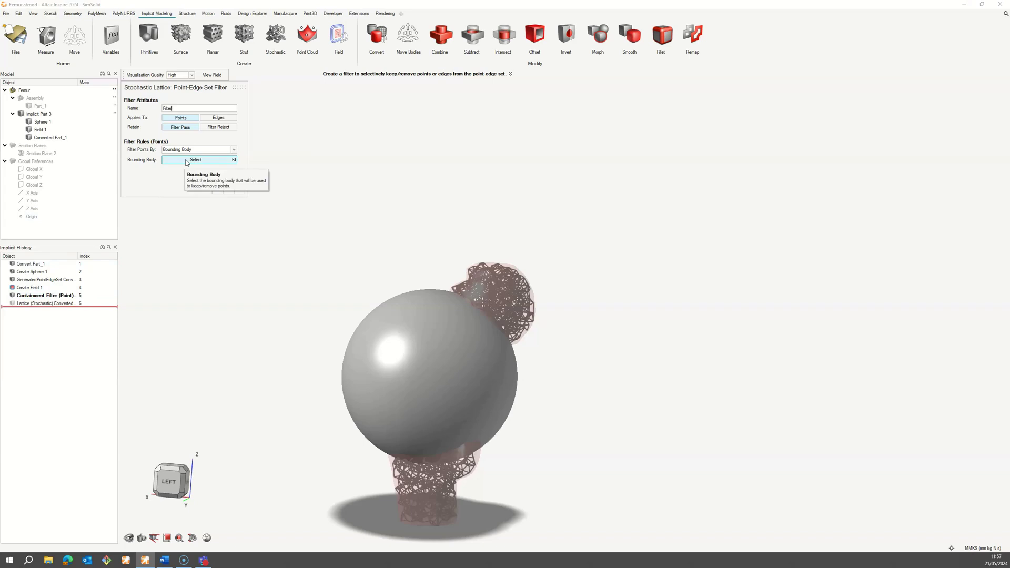
left_click(187, 162)
left_click(392, 332)
left_click(29, 123)
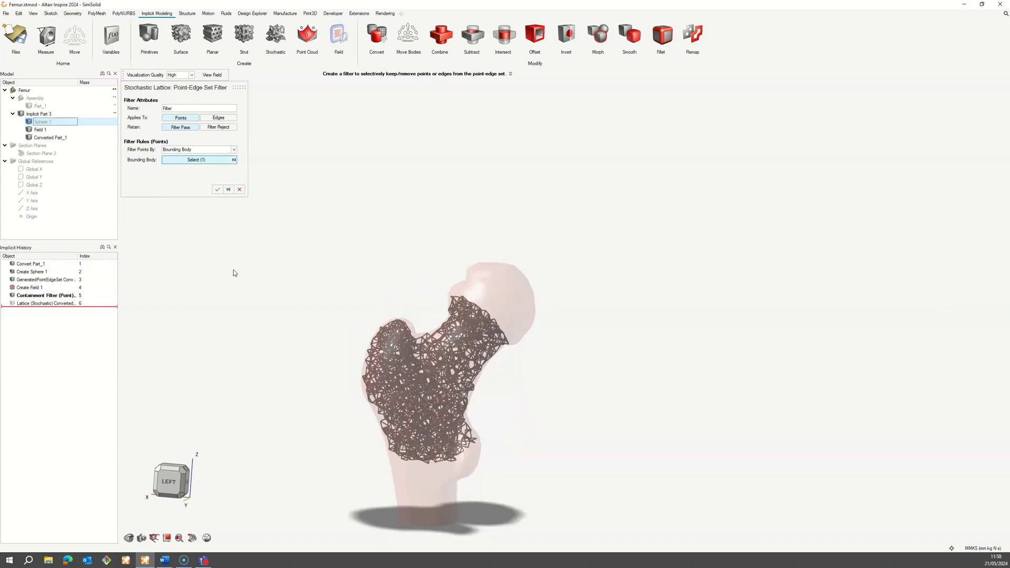
left_click(217, 190)
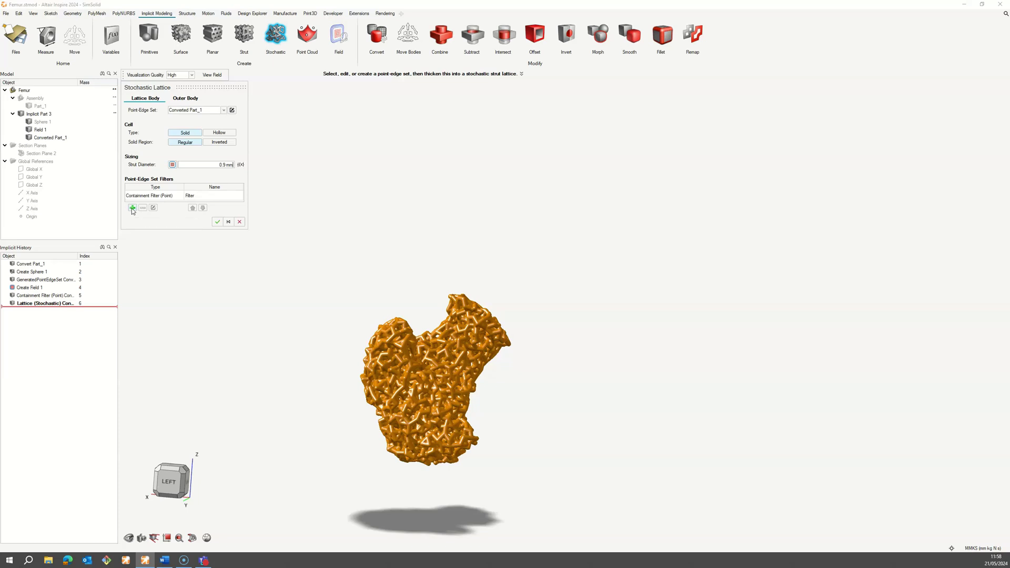
Add an Angle edge filter keeping struts greater than 65.0 deg to Global Y.
left_click(133, 208)
left_click(185, 150)
left_click(173, 167)
scroll(258, 261, "up", 5)
left_click_drag(185, 181, 21, 184)
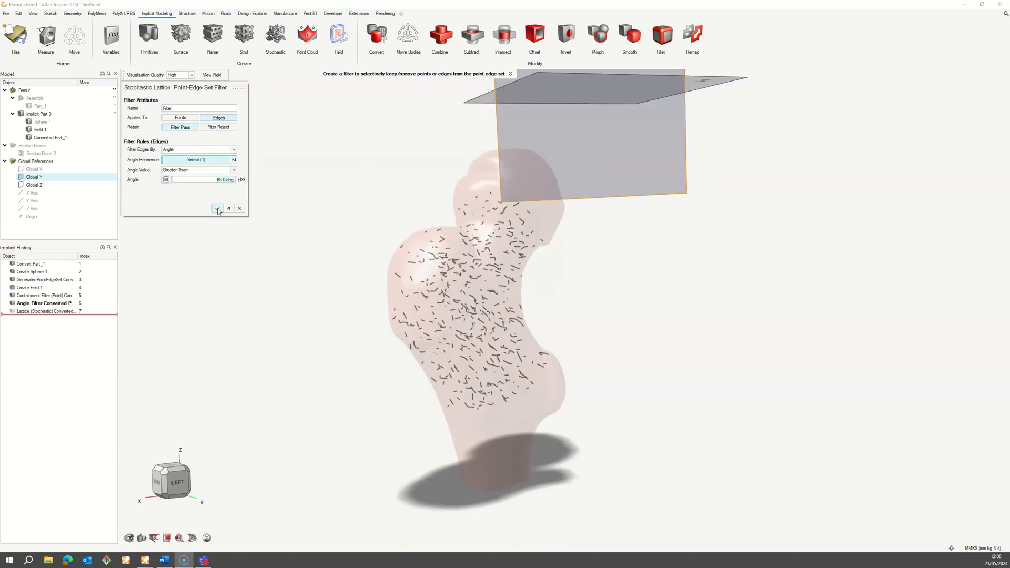
left_click(217, 209)
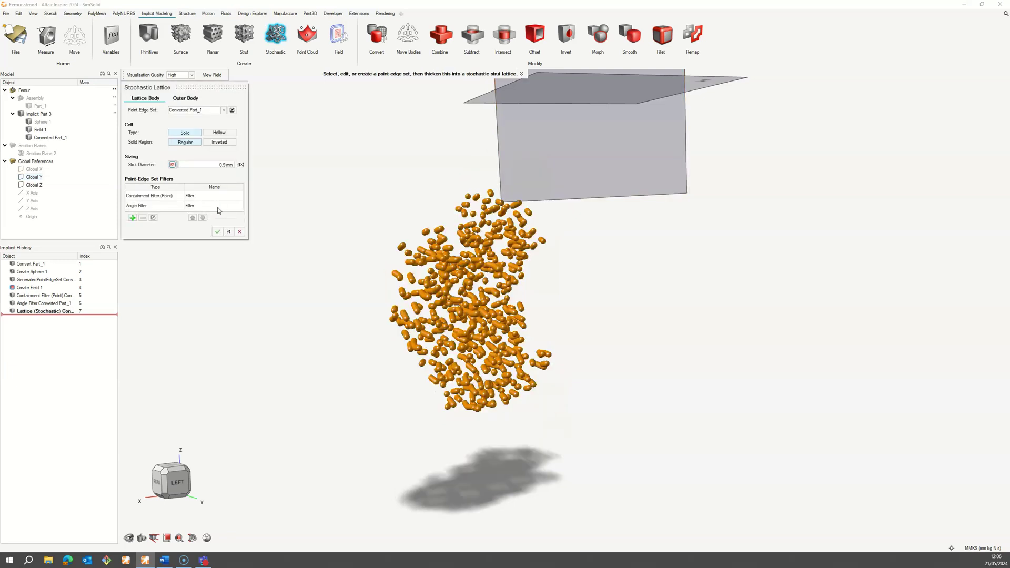
Move the Angle Filter up, remove the sphere Containment Filter, and accept the stochastic lattice.
left_click(159, 207)
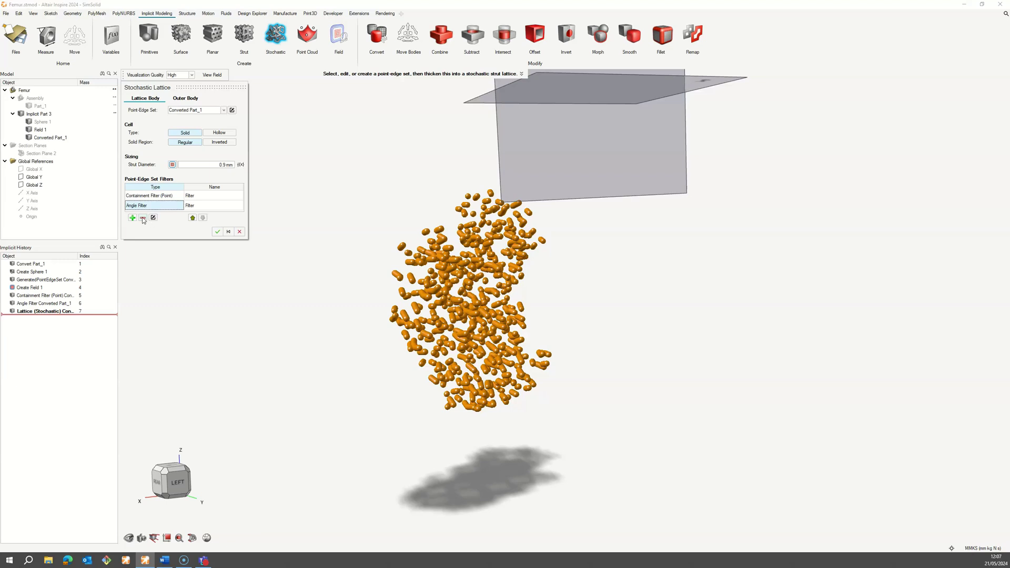
left_click(192, 218)
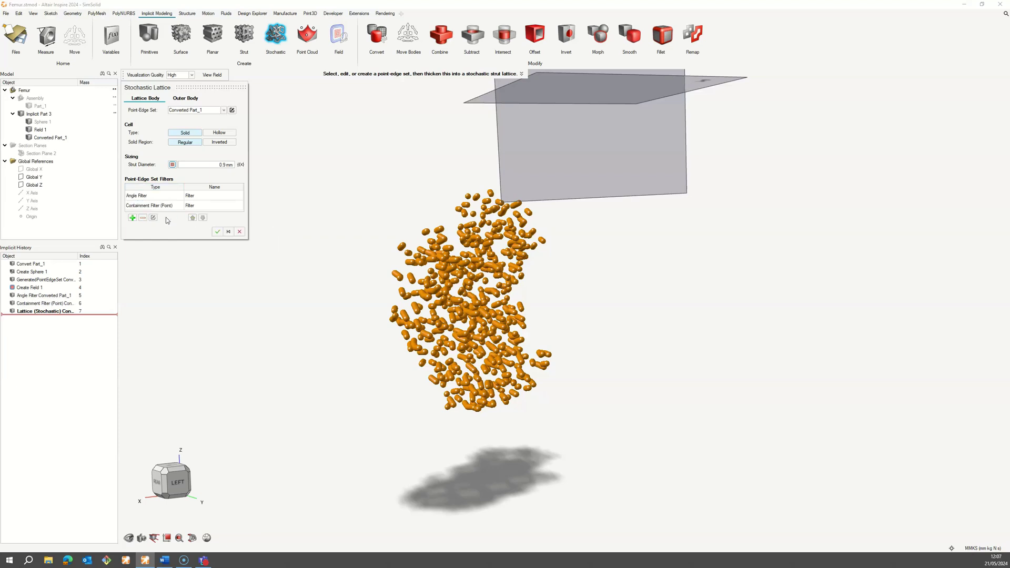
left_click(143, 218)
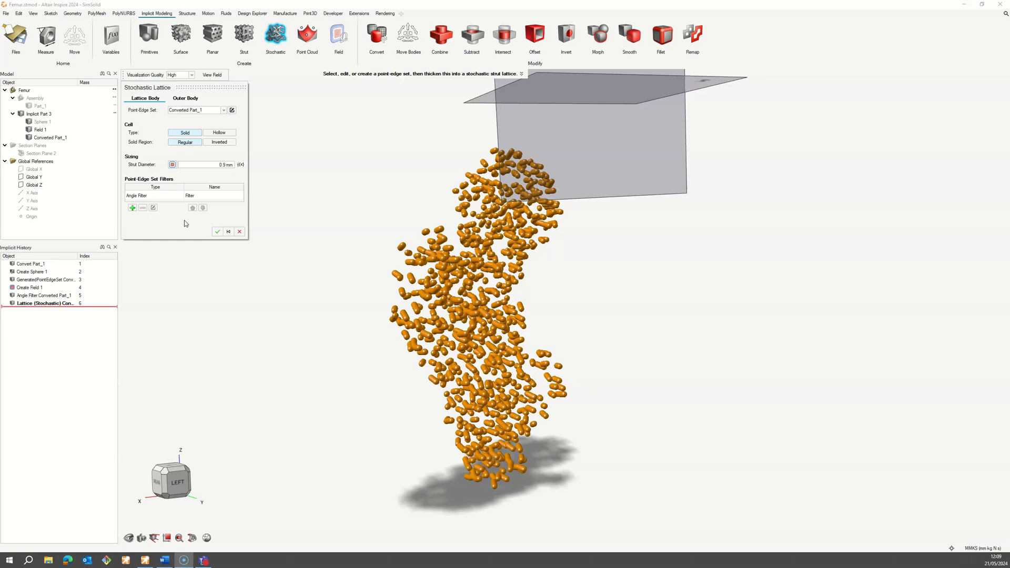
left_click(217, 232)
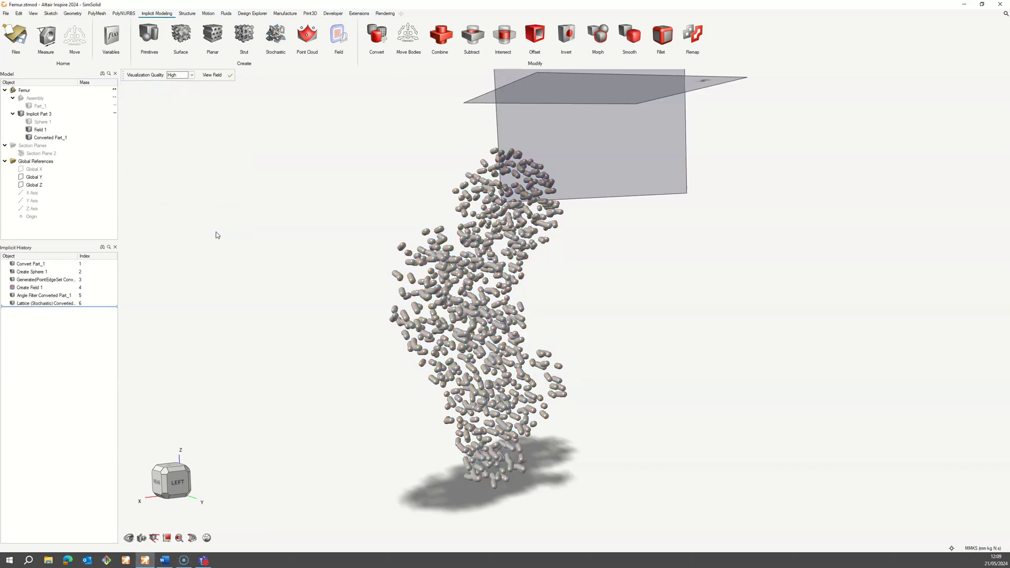